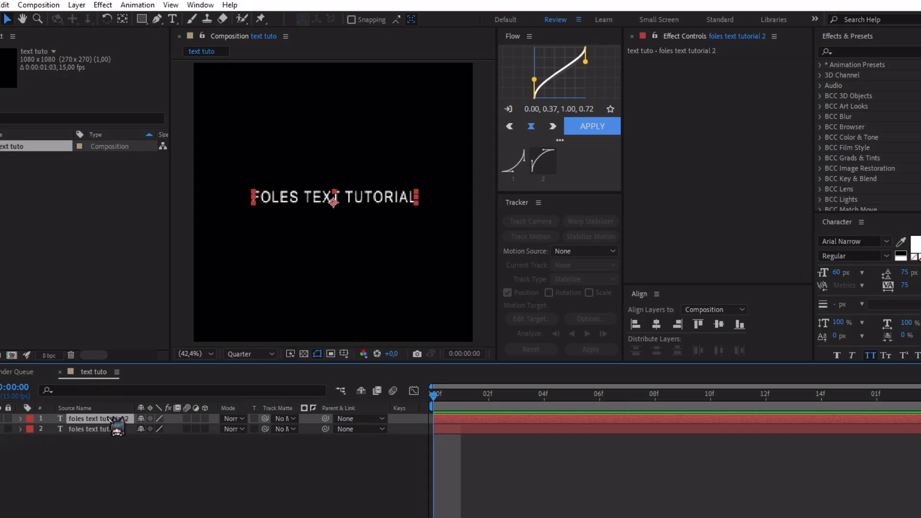
Step: Remove the words "text tutorial" from the upper duplicate text layer so it reads only "foles"
{"action": "double_click", "coordinate": [114, 420]}
{"action": "left_click_drag", "start_coordinate": [306, 197], "coordinate": [444, 193]}
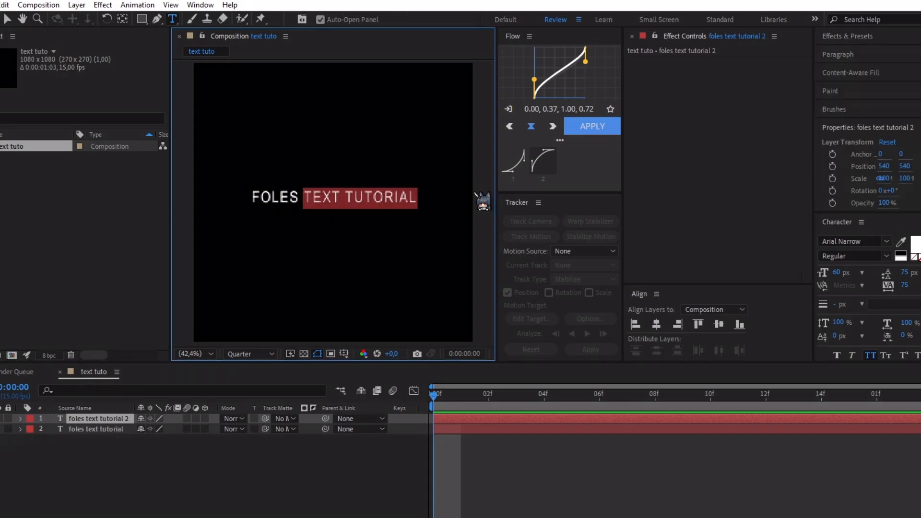
{"action": "key", "text": "BackSpace"}
{"action": "left_click", "coordinate": [463, 428]}
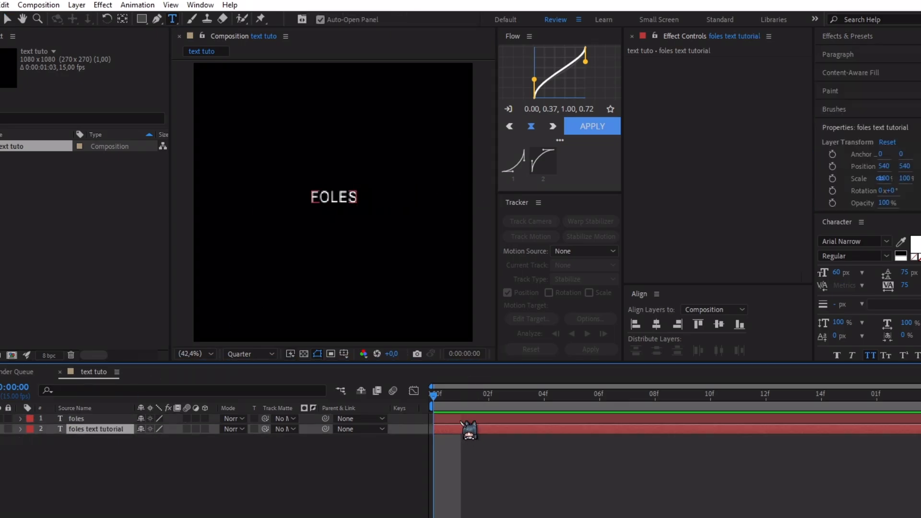
Step: Duplicate the foles layer and change the copy's wording to "text"
{"action": "left_click", "coordinate": [461, 422]}
{"action": "key", "text": "ctrl+d"}
{"action": "key", "text": "v"}
{"action": "double_click", "coordinate": [333, 197]}
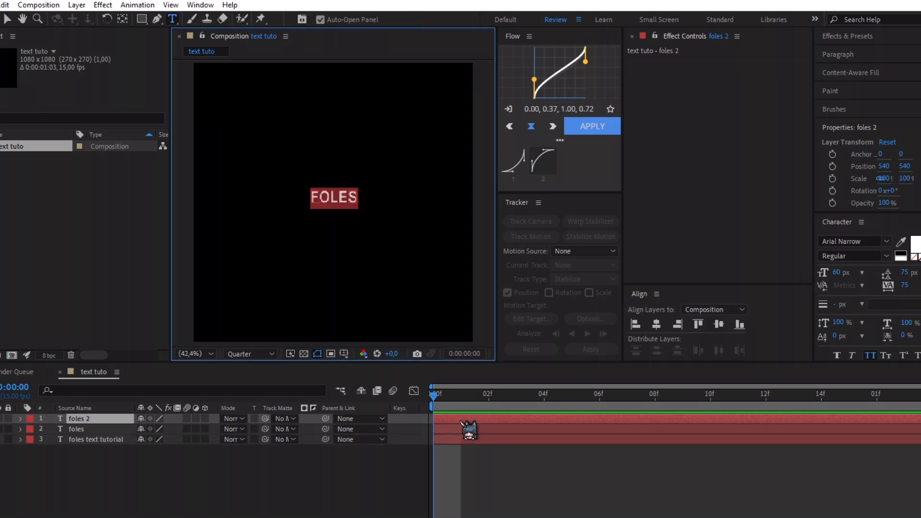
{"action": "type", "text": "text"}
{"action": "left_click", "coordinate": [462, 472]}
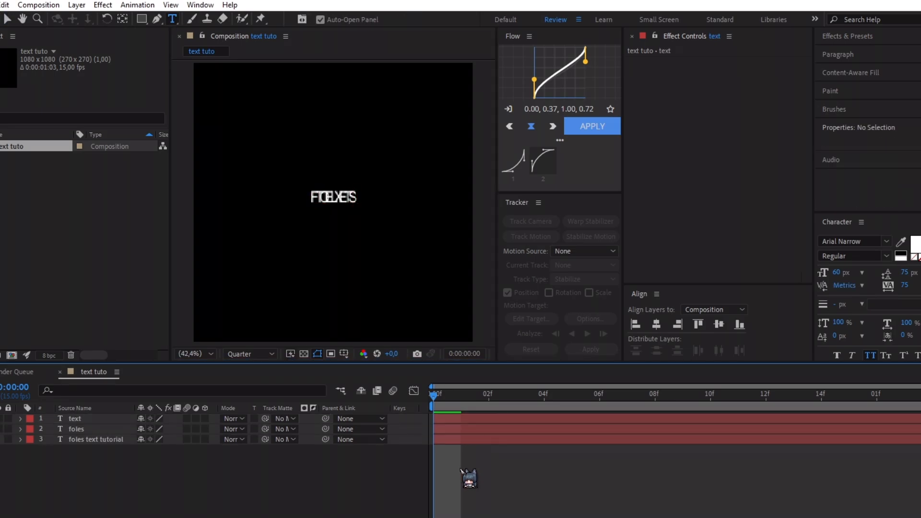
Step: Duplicate the text layer and change the copy's wording to "tutorial"
{"action": "left_click", "coordinate": [456, 421]}
{"action": "key", "text": "ctrl+d"}
{"action": "double_click", "coordinate": [455, 421]}
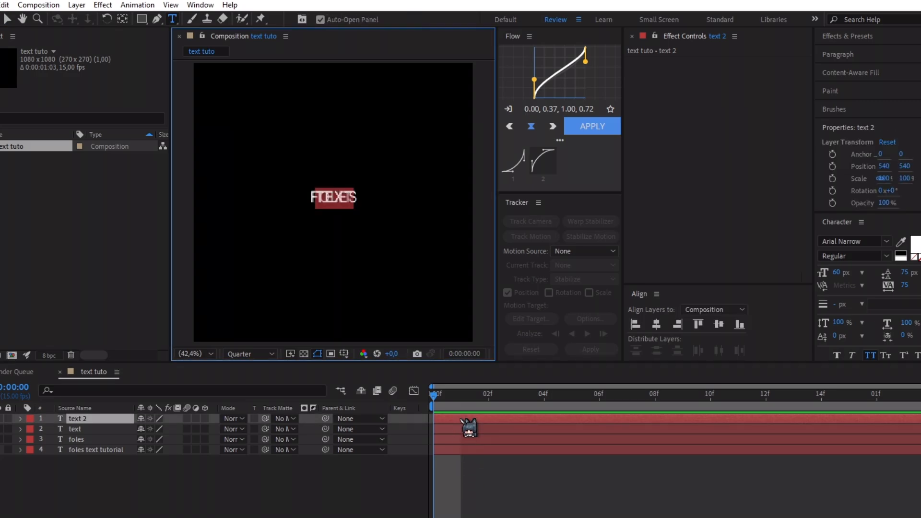
{"action": "type", "text": "tutorial"}
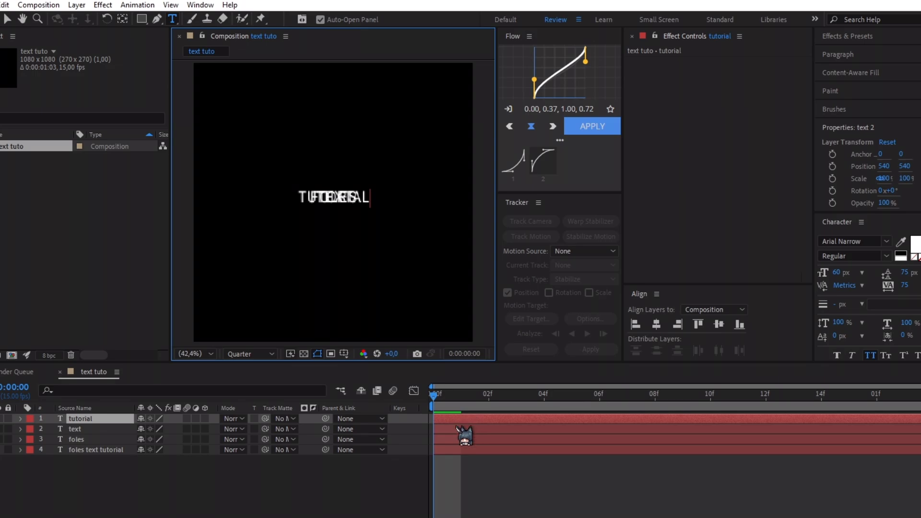
{"action": "left_click", "coordinate": [459, 464]}
Step: Delete the original "foles text tutorial" layer and switch to the Selection tool
{"action": "left_click", "coordinate": [108, 449]}
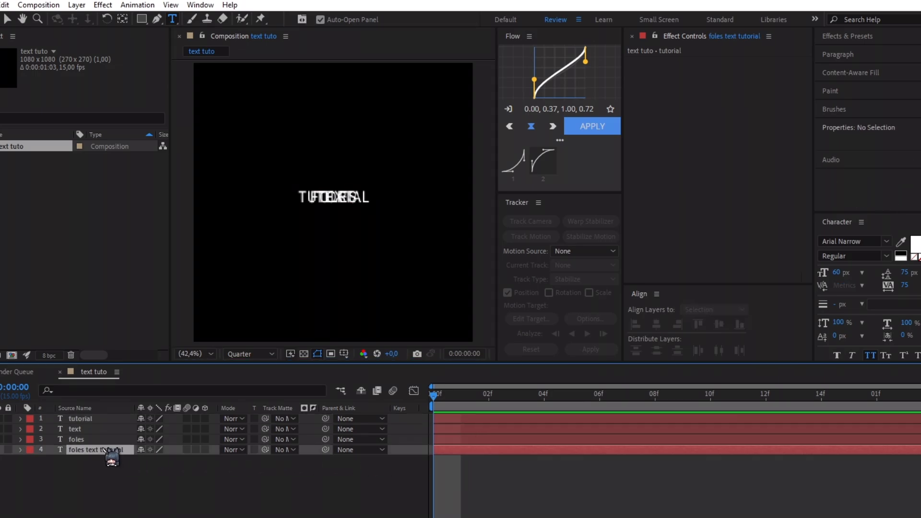
{"action": "key", "text": "Delete"}
{"action": "left_click", "coordinate": [103, 440]}
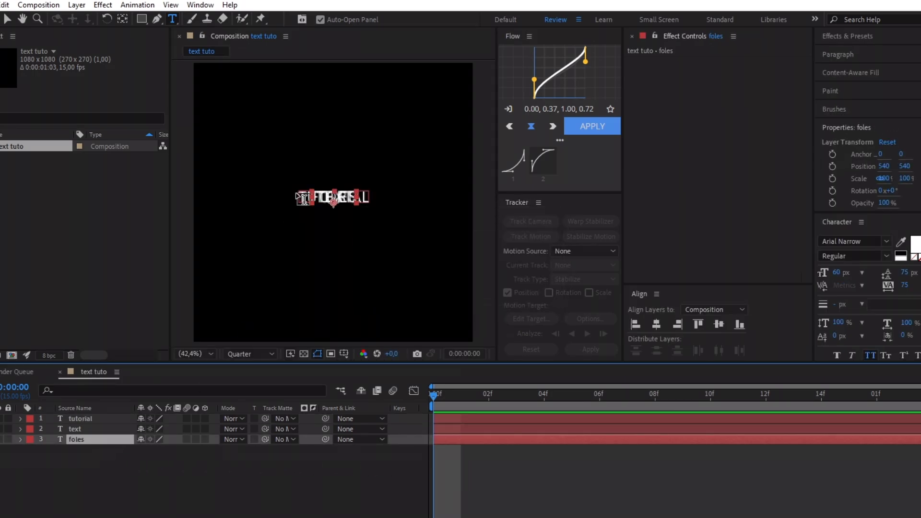
{"action": "left_click", "coordinate": [7, 19]}
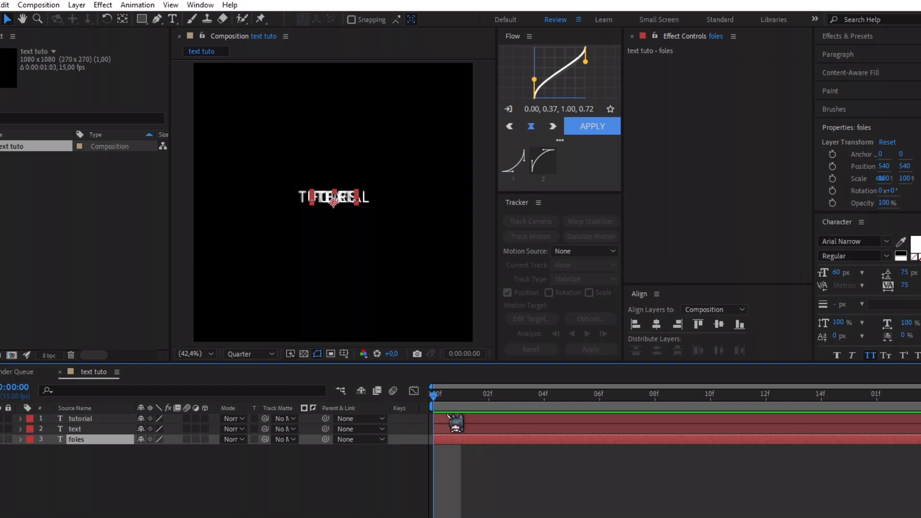
Step: Center the anchor points of all three text layers and spread the words diagonally, with TEXT lowest, FOLES in between and TUTORIAL highest
{"action": "key", "text": "ctrl+a"}
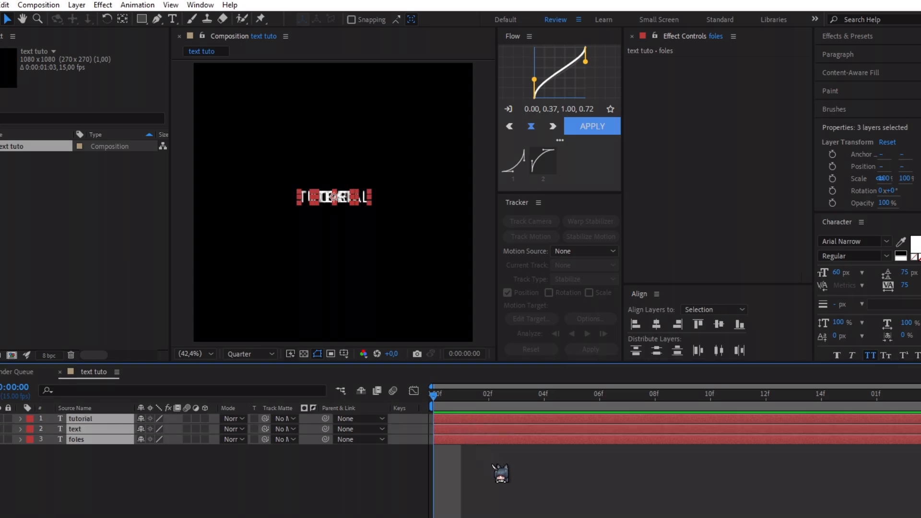
{"action": "scroll", "coordinate": [359, 215], "scroll_direction": "up", "scroll_amount": 1}
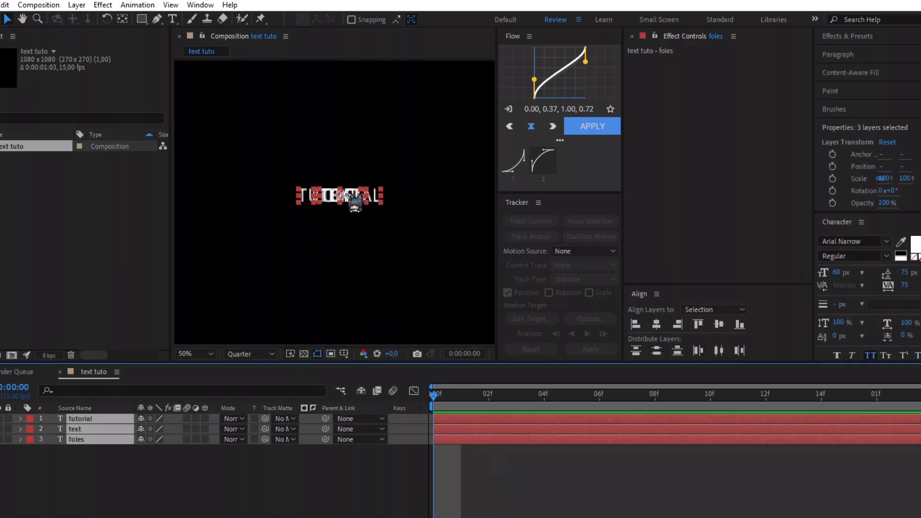
{"action": "left_click", "coordinate": [370, 288]}
{"action": "left_click_drag", "start_coordinate": [338, 201], "coordinate": [296, 200]}
{"action": "left_click", "coordinate": [326, 202]}
{"action": "scroll", "coordinate": [298, 201], "scroll_direction": "down", "scroll_amount": 2}
{"action": "scroll", "coordinate": [287, 202], "scroll_direction": "up", "scroll_amount": 2}
{"action": "scroll", "coordinate": [425, 218], "scroll_direction": "up", "scroll_amount": 1}
{"action": "scroll", "coordinate": [288, 220], "scroll_direction": "down", "scroll_amount": 1}
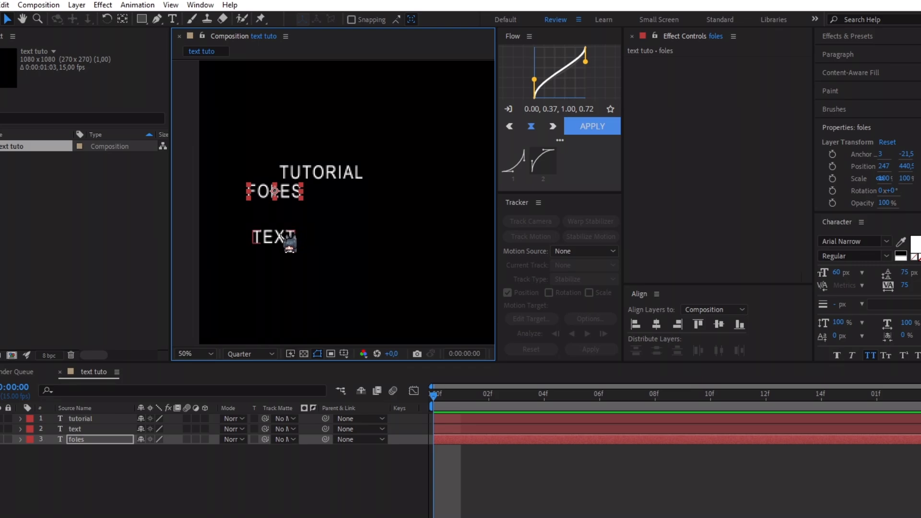
{"action": "left_click_drag", "start_coordinate": [290, 243], "coordinate": [272, 269]}
{"action": "left_click_drag", "start_coordinate": [319, 172], "coordinate": [319, 176]}
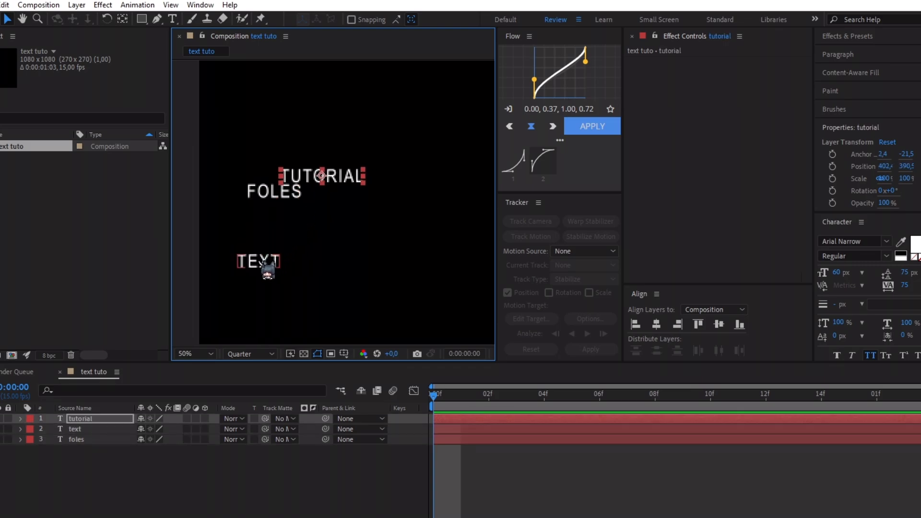
{"action": "left_click_drag", "start_coordinate": [265, 263], "coordinate": [247, 209]}
Step: Trim the start of the text layer to frame 4
{"action": "left_click_drag", "start_coordinate": [480, 400], "coordinate": [516, 401]}
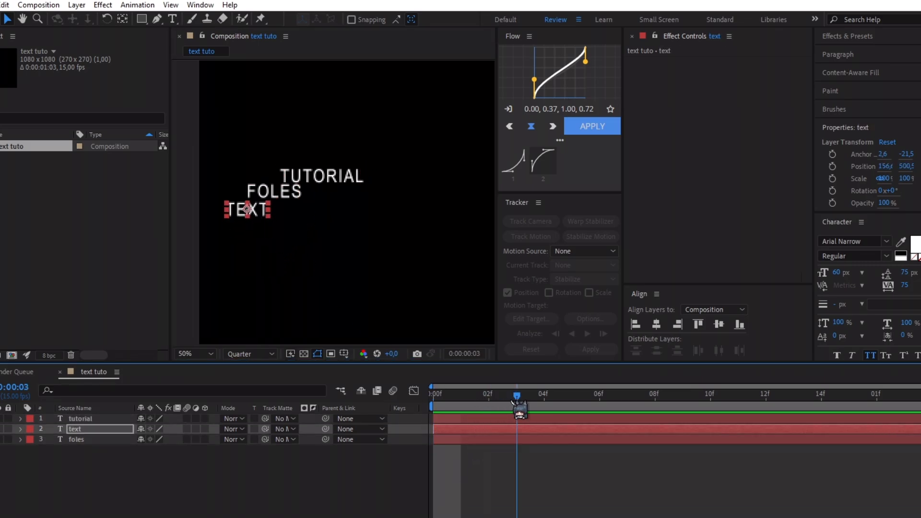
{"action": "key", "text": "alt+["}
{"action": "left_click", "coordinate": [629, 399]}
{"action": "key", "text": "alt+["}
{"action": "left_click_drag", "start_coordinate": [629, 399], "coordinate": [462, 401]}
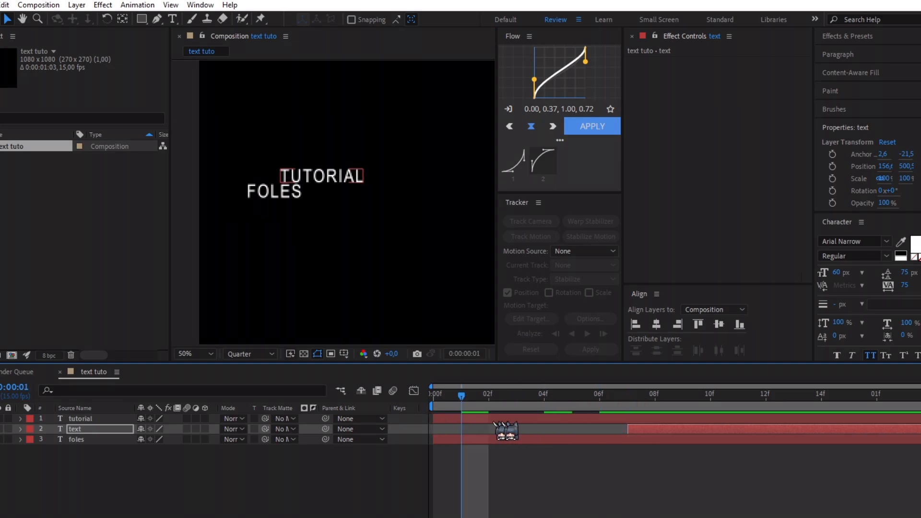
{"action": "left_click", "coordinate": [545, 398]}
{"action": "key", "text": "alt+["}
Step: Trim the start of the tutorial layer to frame 8 and preview the staggered word timing
{"action": "left_click", "coordinate": [599, 419]}
{"action": "left_click", "coordinate": [653, 398]}
{"action": "key", "text": "alt+["}
{"action": "key", "text": "space"}
{"action": "left_click", "coordinate": [524, 468]}
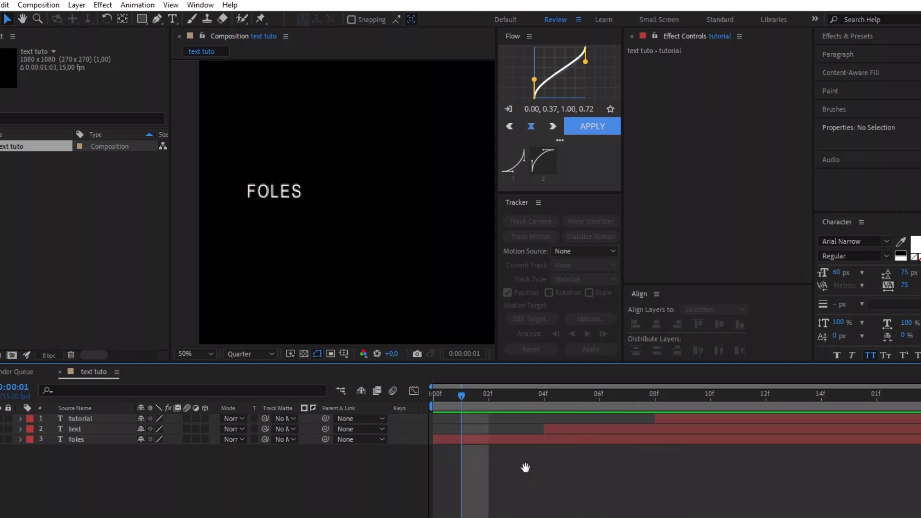
Step: Reposition TUTORIAL just above FOLES and TEXT just below its right end at about 366, 488, and return to the first frame
{"action": "left_click", "coordinate": [683, 420]}
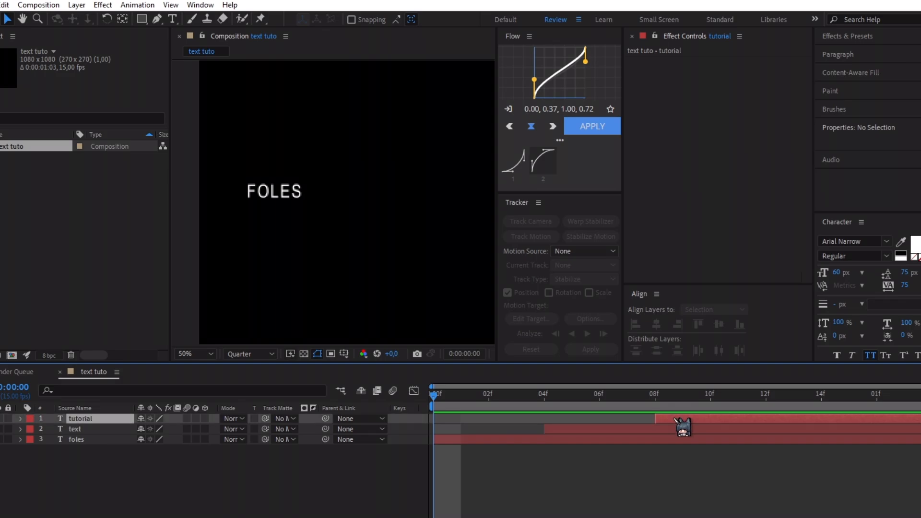
{"action": "left_click", "coordinate": [683, 399]}
{"action": "left_click", "coordinate": [313, 177]}
{"action": "left_click_drag", "start_coordinate": [312, 178], "coordinate": [327, 176]}
{"action": "left_click", "coordinate": [248, 213]}
{"action": "left_click_drag", "start_coordinate": [248, 213], "coordinate": [309, 208]}
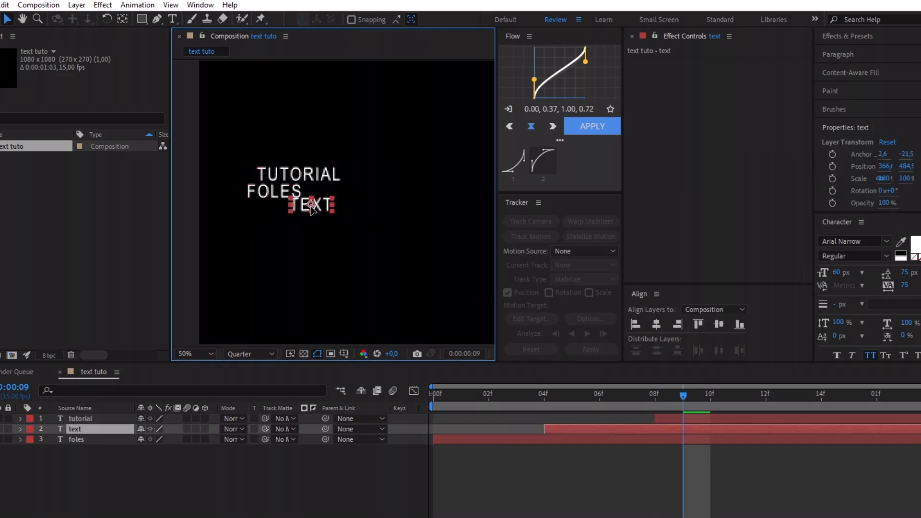
{"action": "left_click", "coordinate": [500, 411]}
{"action": "key", "text": "Home"}
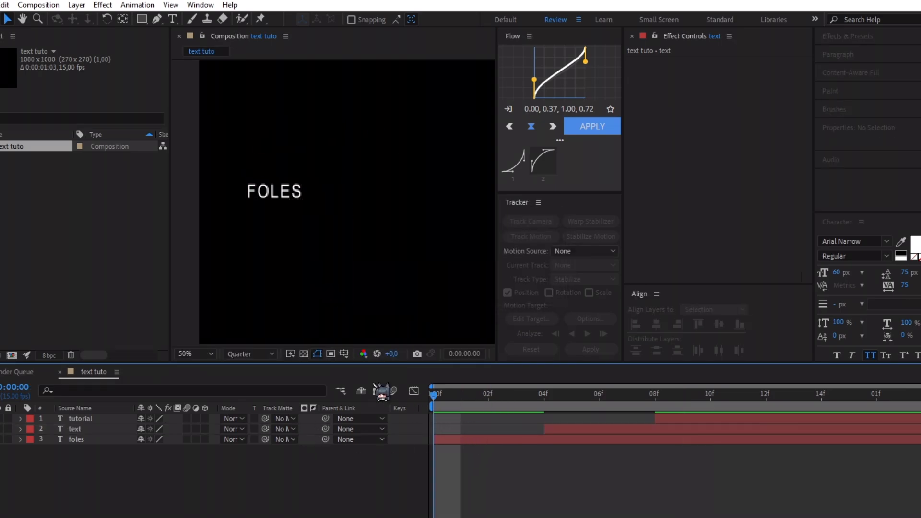
Step: Set the composition's preview resolution to Full and save the project
{"action": "left_click", "coordinate": [262, 354]}
{"action": "left_click", "coordinate": [258, 382]}
{"action": "key", "text": "ctrl+s"}
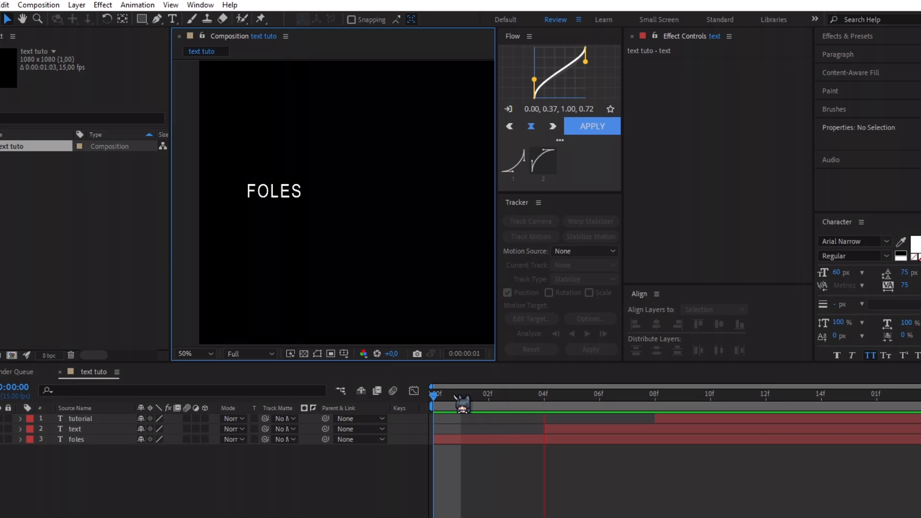
{"action": "key", "text": "space"}
Step: Keyframe a flicker on the foles layer's opacity, with 0% at frames 0 and 2 and 100% at frames 1 and 3, and preview it
{"action": "left_click", "coordinate": [435, 440]}
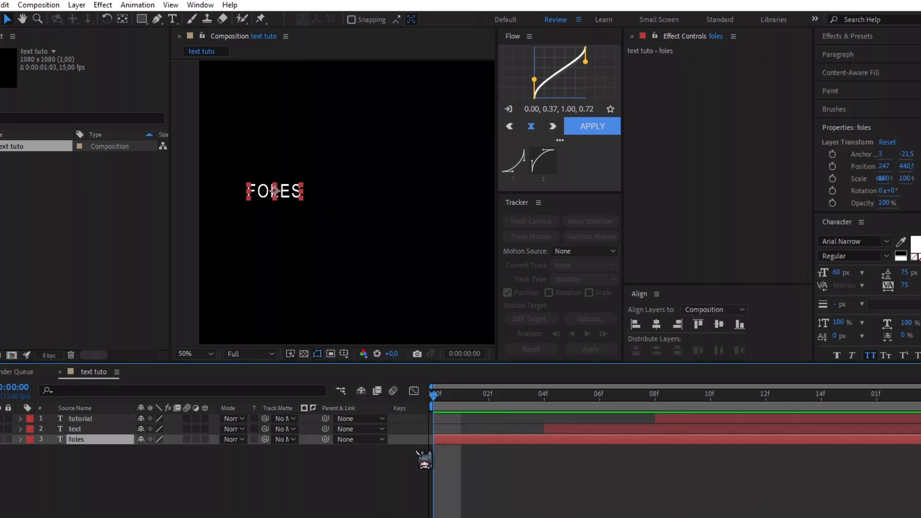
{"action": "key", "text": "t"}
{"action": "left_click", "coordinate": [51, 450]}
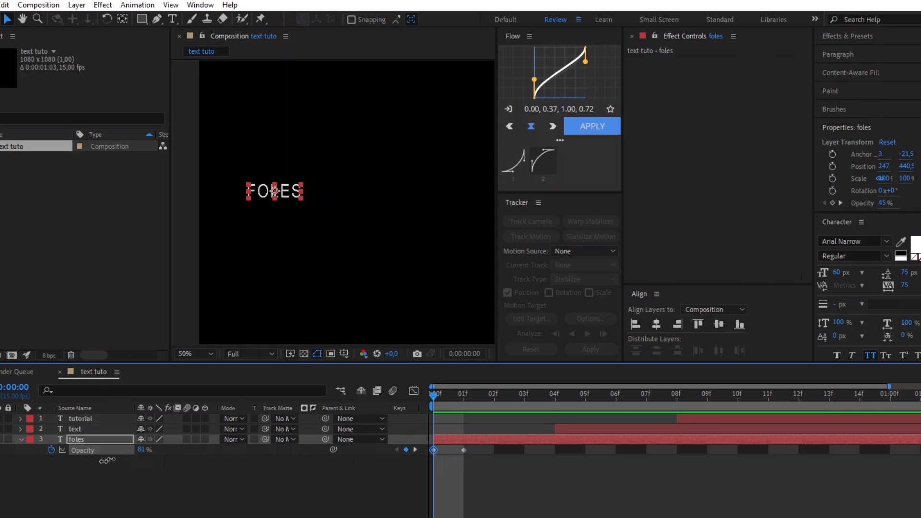
{"action": "left_click_drag", "start_coordinate": [106, 461], "coordinate": [68, 460]}
{"action": "key", "text": "ctrl+v"}
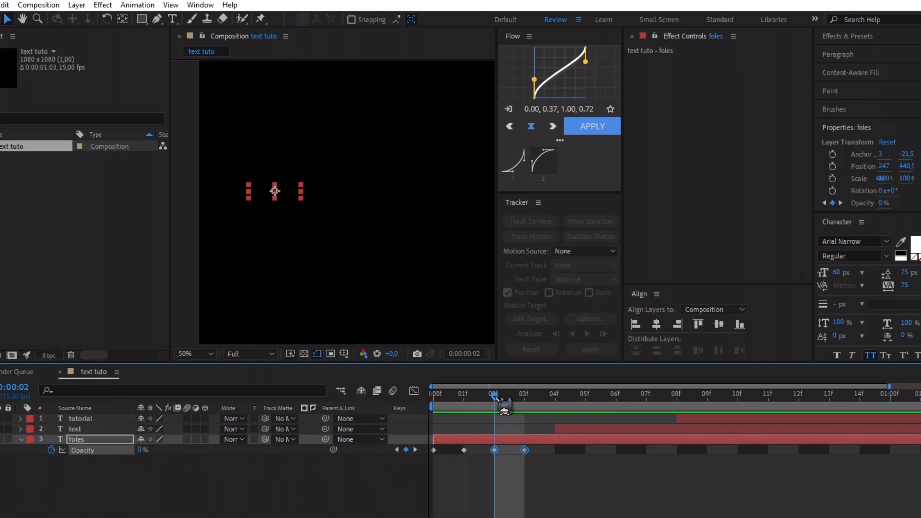
{"action": "left_click", "coordinate": [497, 489]}
{"action": "key", "text": "space"}
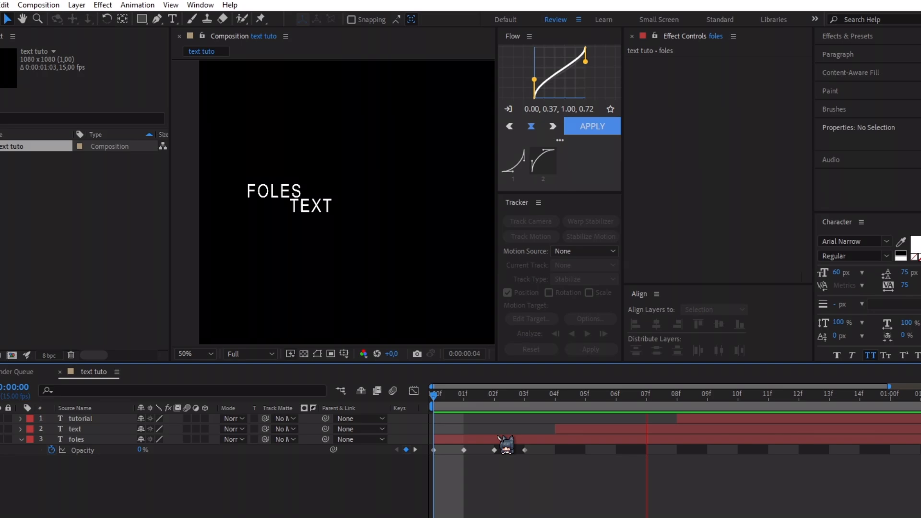
Step: Split the text layer at frames 5 and 6, leaving two one-frame segments from frame 4 and a longer remainder
{"action": "left_click", "coordinate": [545, 402]}
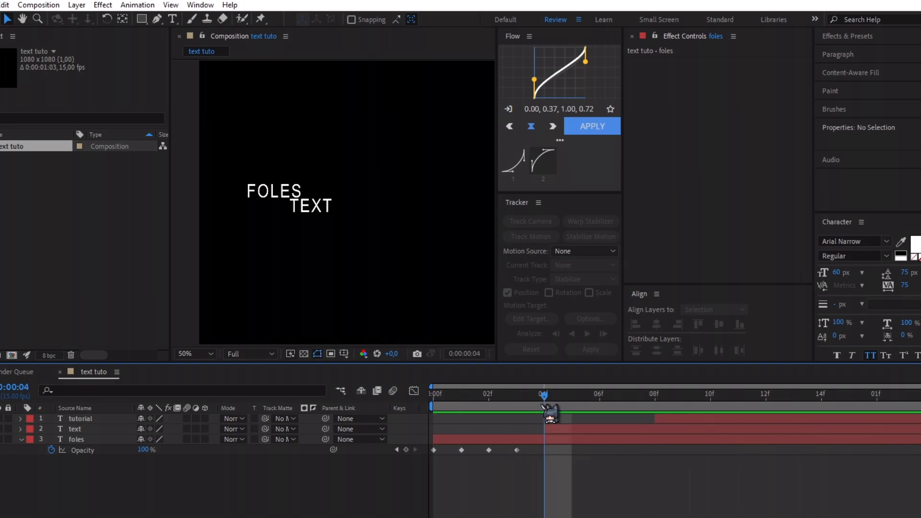
{"action": "scroll", "coordinate": [571, 435], "scroll_direction": "right", "scroll_amount": 2}
{"action": "left_click", "coordinate": [538, 429]}
{"action": "scroll", "coordinate": [495, 444], "scroll_direction": "right", "scroll_amount": 1}
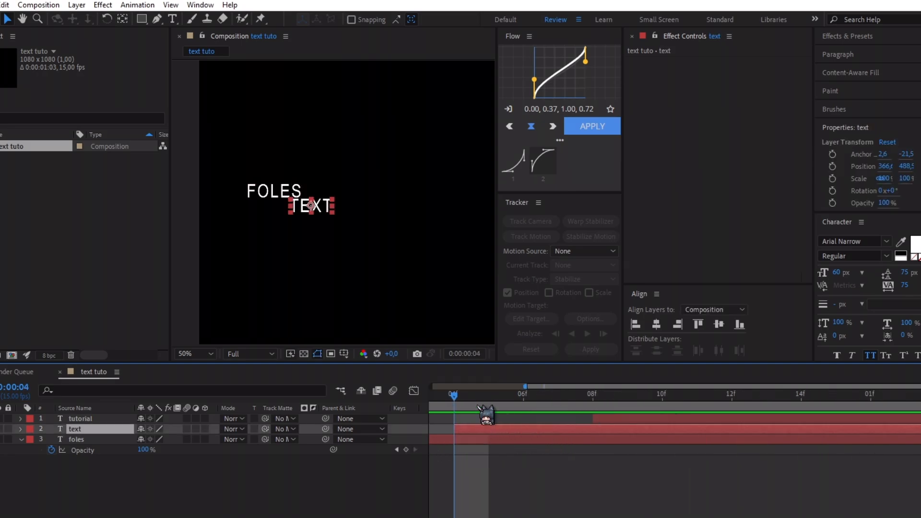
{"action": "left_click", "coordinate": [486, 402]}
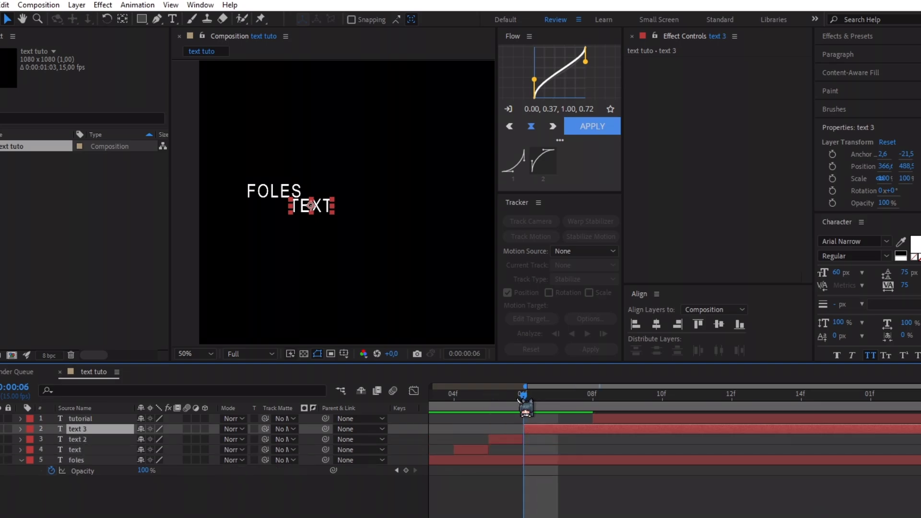
Step: Restyle the text segment at frame 4 as outlined lettering with no fill and a 1 px stroke
{"action": "left_click", "coordinate": [453, 396]}
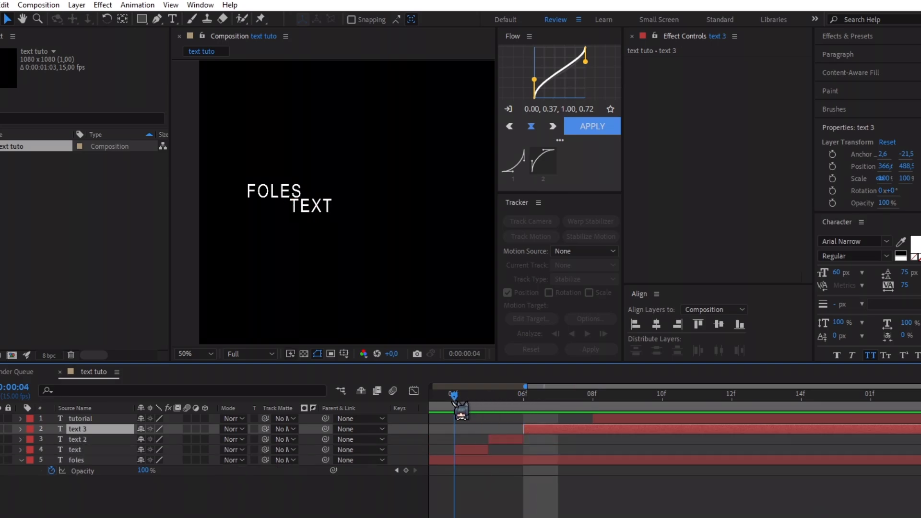
{"action": "key", "text": "ctrl+t"}
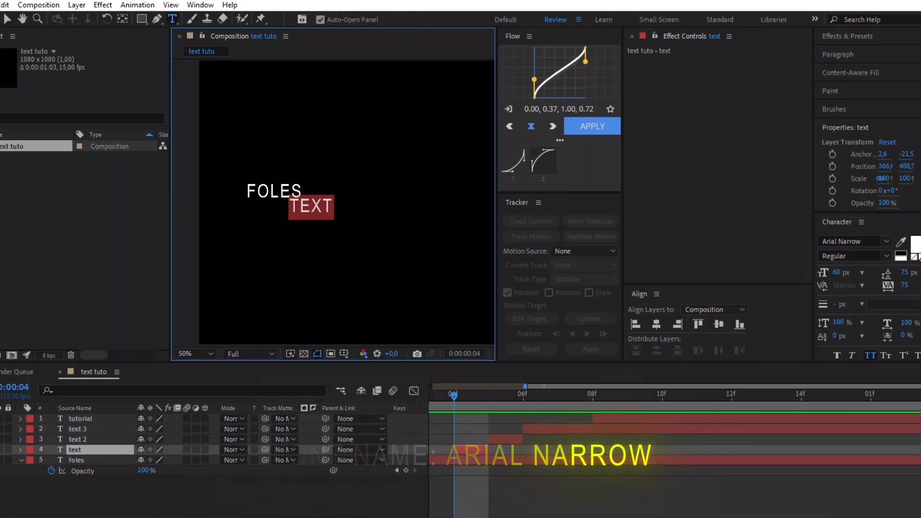
{"action": "left_click", "coordinate": [914, 256]}
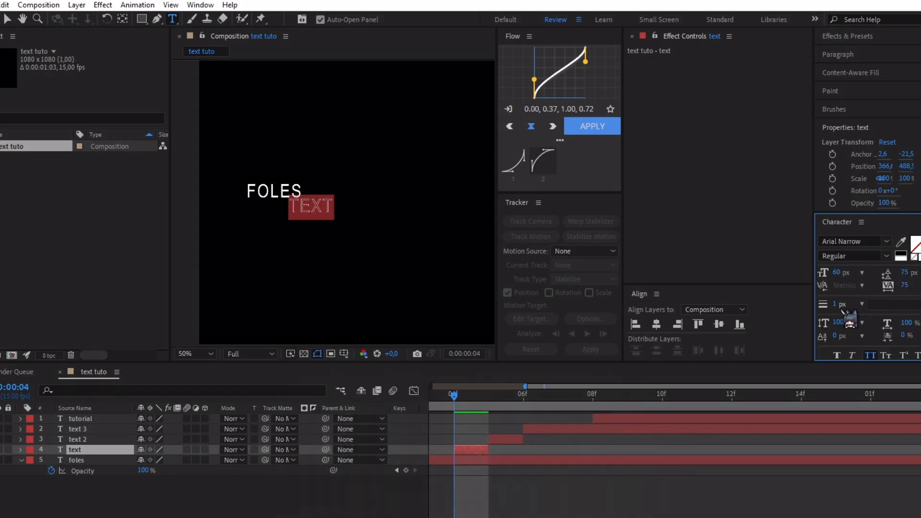
{"action": "left_click", "coordinate": [541, 480]}
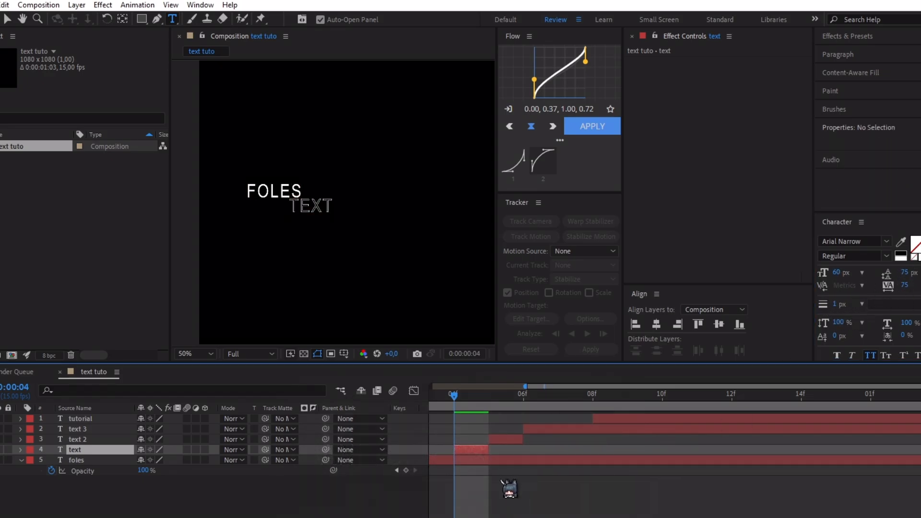
{"action": "left_click", "coordinate": [8, 20]}
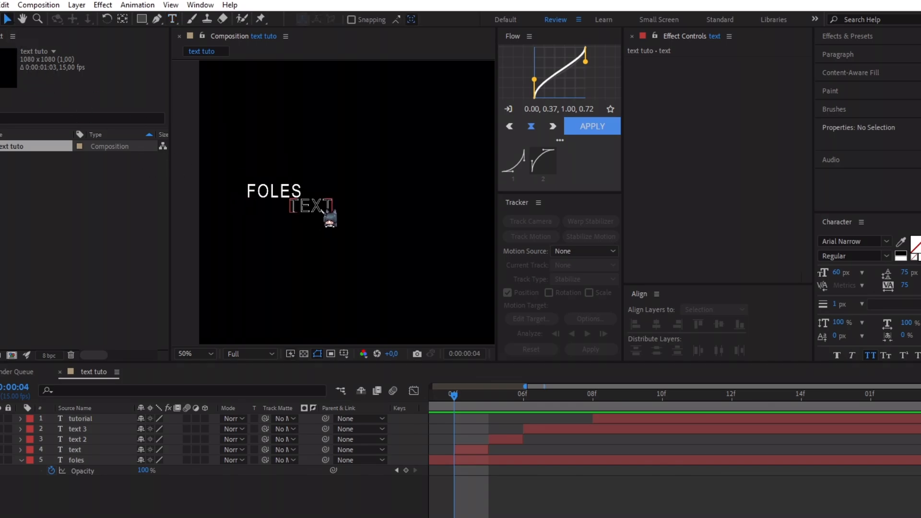
{"action": "left_click", "coordinate": [320, 211]}
{"action": "key", "text": "ctrl+z"}
{"action": "left_click", "coordinate": [506, 479]}
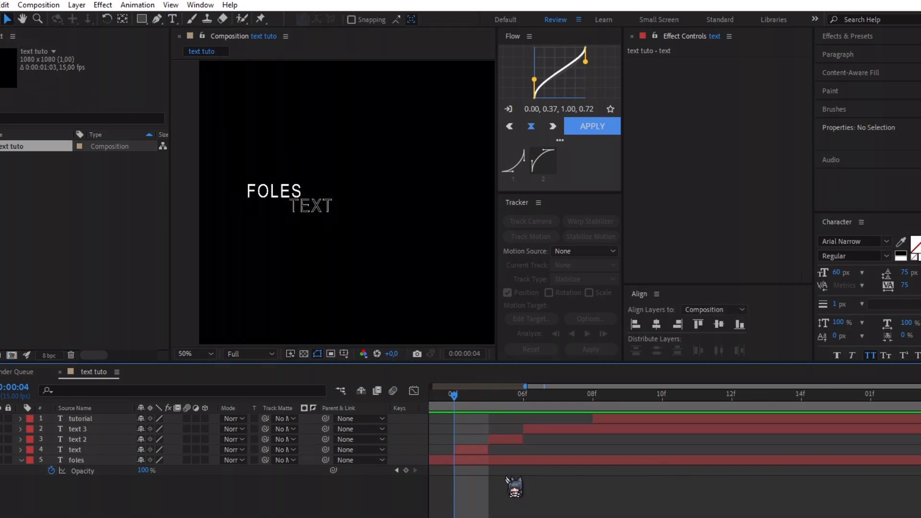
Step: Apply Turbulent Displace to the outlined text segment at frame 4, using the Turbulent Smoother displacement type
{"action": "mouse_move", "coordinate": [454, 404]}
{"action": "left_mouse_down"}
{"action": "mouse_move", "coordinate": [494, 404]}
{"action": "mouse_move", "coordinate": [465, 408]}
{"action": "left_mouse_up"}
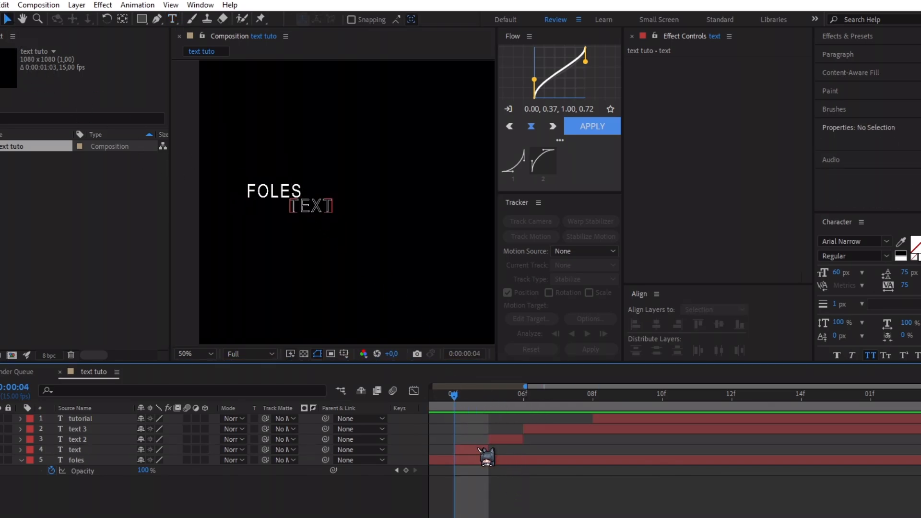
{"action": "left_click", "coordinate": [479, 450]}
{"action": "key", "text": "ctrl+space"}
{"action": "type", "text": "tur"}
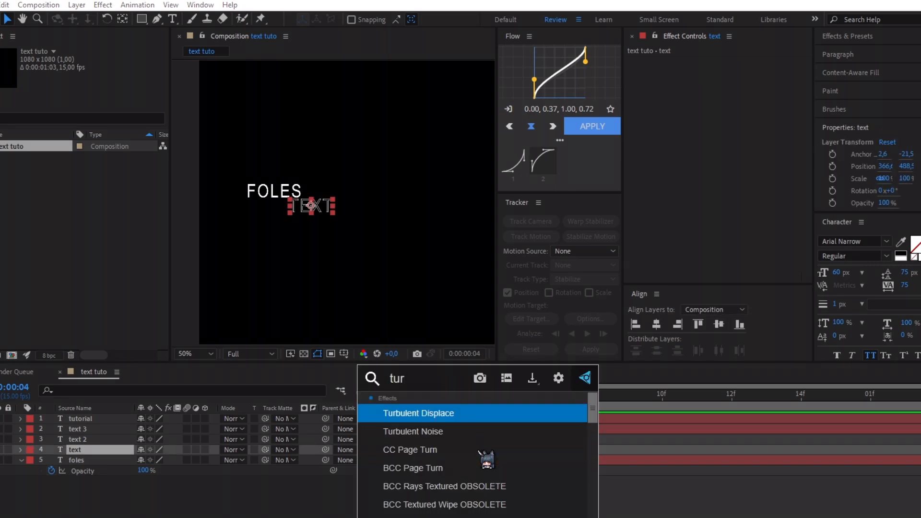
{"action": "key", "text": "Return"}
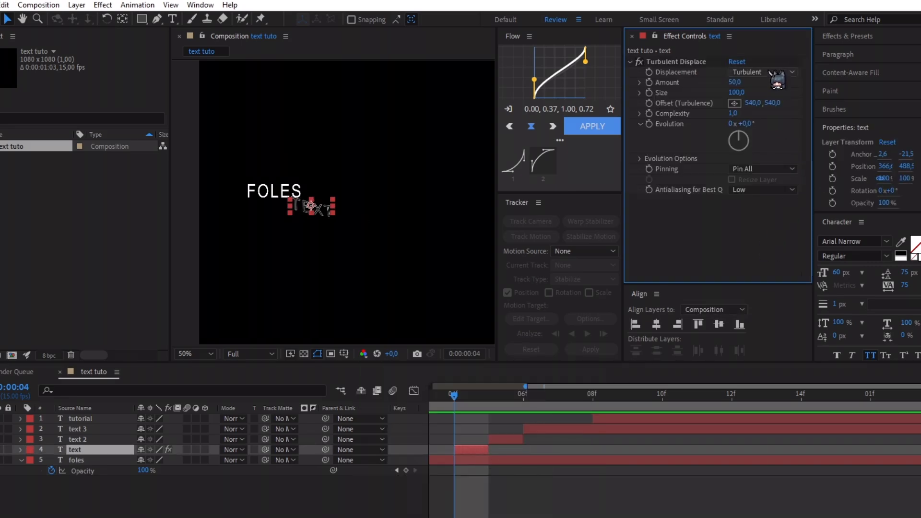
{"action": "left_click", "coordinate": [767, 72]}
{"action": "left_click", "coordinate": [784, 131]}
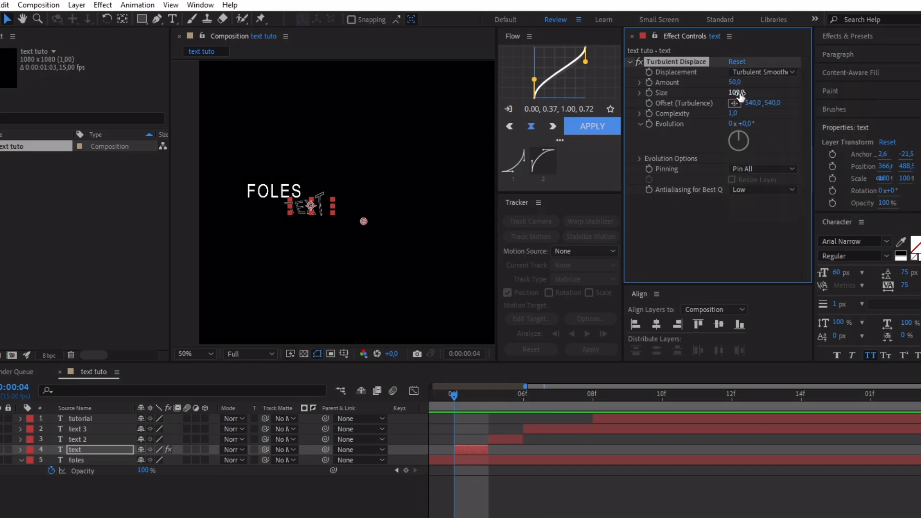
Step: Set the outlined segment's displacement amount to 54, size to 80 and evolution to -2°
{"action": "left_click_drag", "start_coordinate": [732, 103], "coordinate": [751, 72]}
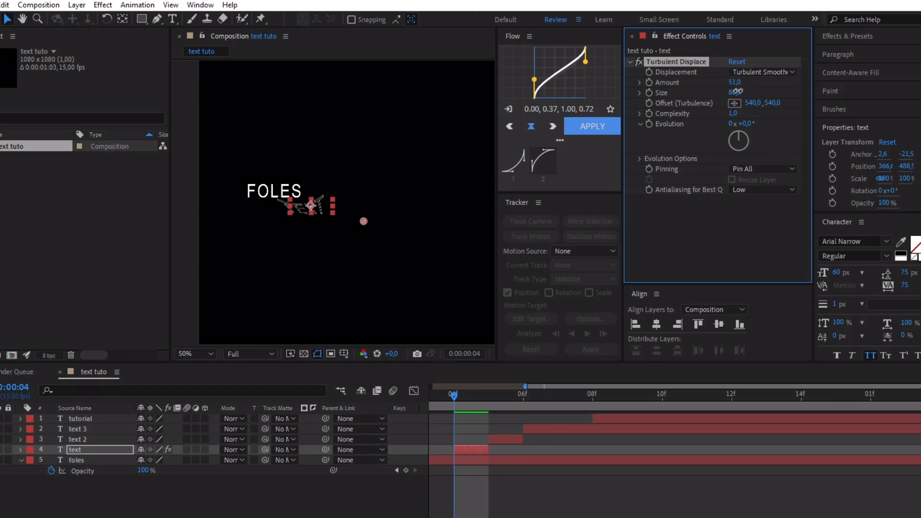
{"action": "left_click_drag", "start_coordinate": [740, 90], "coordinate": [754, 105]}
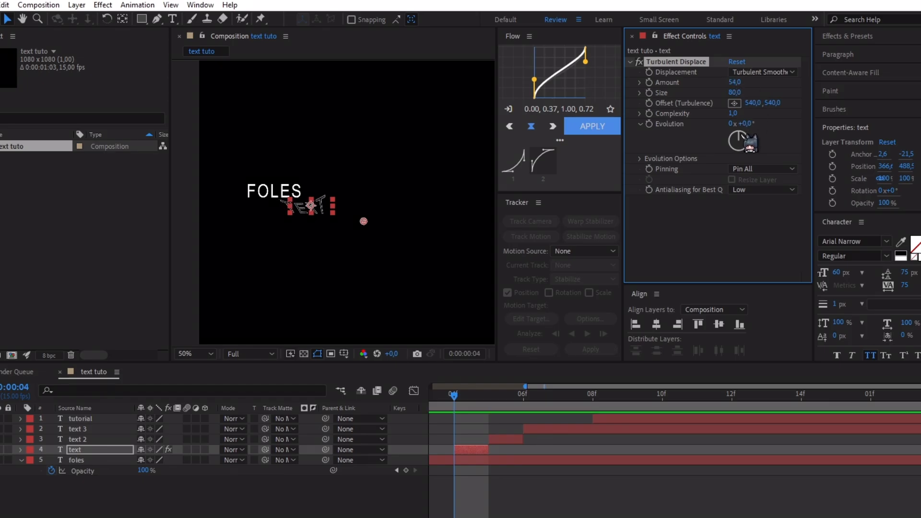
{"action": "left_click_drag", "start_coordinate": [743, 138], "coordinate": [747, 140]}
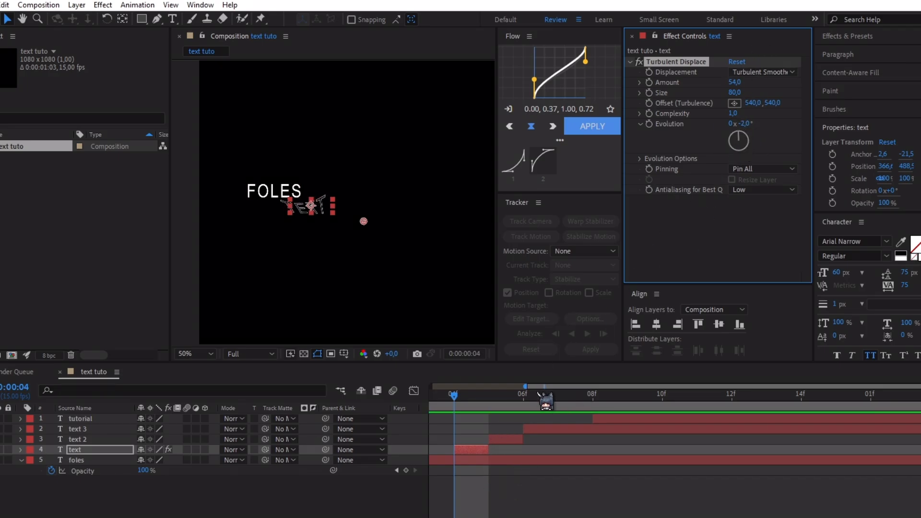
Step: Copy the Turbulent Displace effect onto the second text segment at frame 5
{"action": "right_click", "coordinate": [691, 77]}
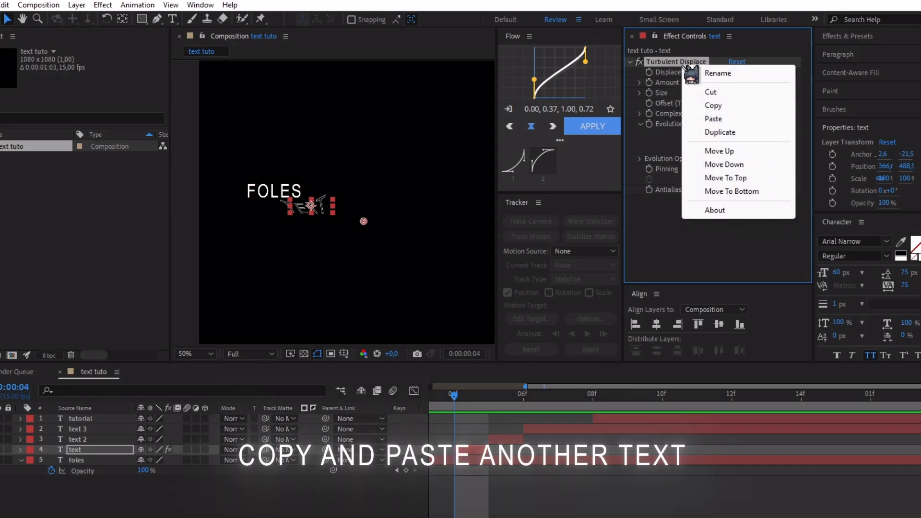
{"action": "left_click", "coordinate": [728, 104]}
{"action": "key", "text": "Page_Down"}
{"action": "left_click", "coordinate": [509, 440]}
{"action": "right_click", "coordinate": [688, 169]}
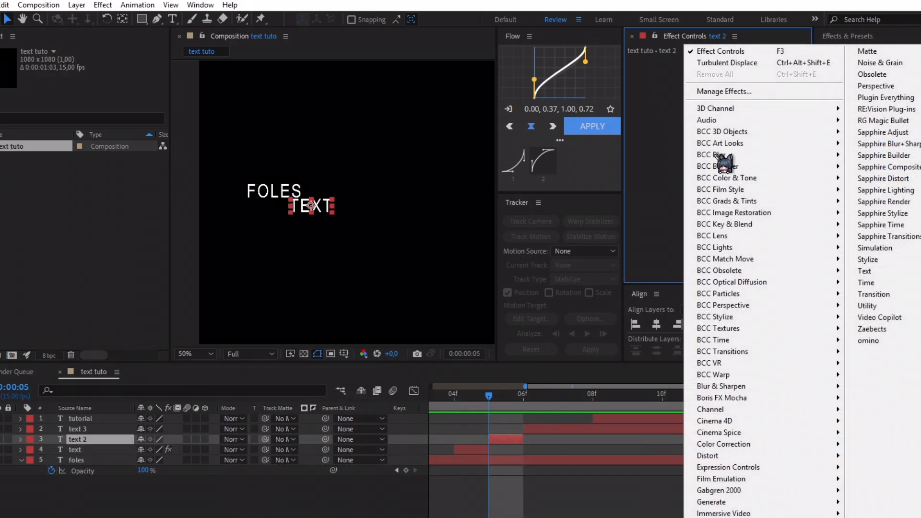
{"action": "key", "text": "Escape"}
{"action": "key", "text": "ctrl+v"}
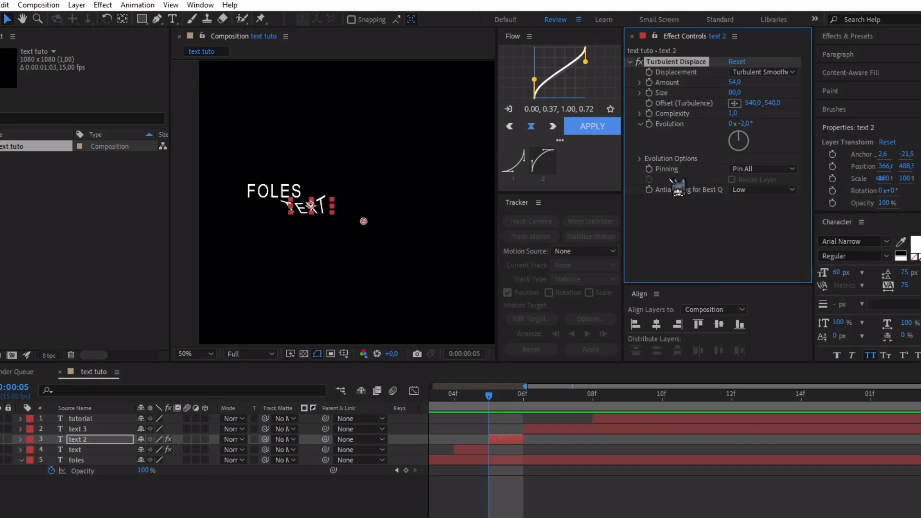
Step: Set the second text segment's displacement size to 82 and evolution to 271°, and preview the animation
{"action": "left_click_drag", "start_coordinate": [742, 136], "coordinate": [747, 144]}
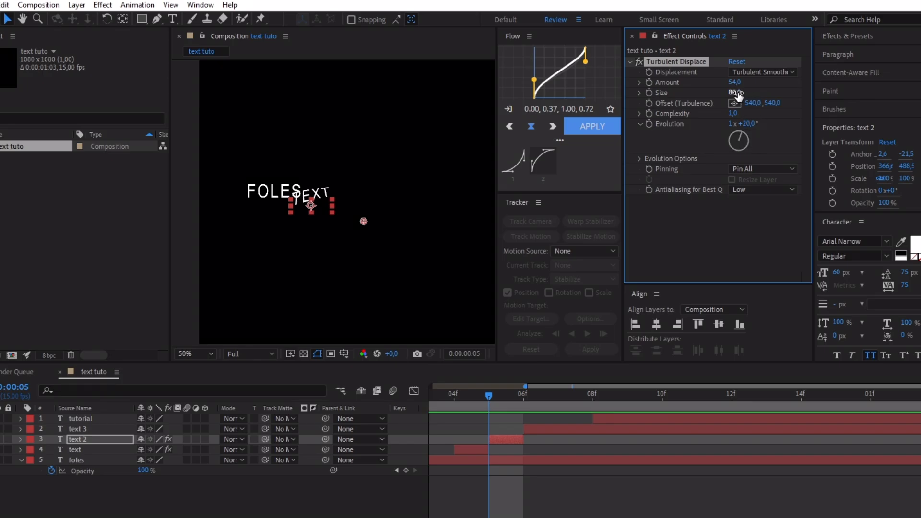
{"action": "left_click_drag", "start_coordinate": [741, 93], "coordinate": [723, 84]}
{"action": "key", "text": "ctrl+z"}
{"action": "mouse_move", "coordinate": [753, 144]}
{"action": "left_mouse_down"}
{"action": "mouse_move", "coordinate": [743, 161]}
{"action": "mouse_move", "coordinate": [758, 144]}
{"action": "mouse_move", "coordinate": [729, 139]}
{"action": "mouse_move", "coordinate": [740, 150]}
{"action": "left_mouse_up"}
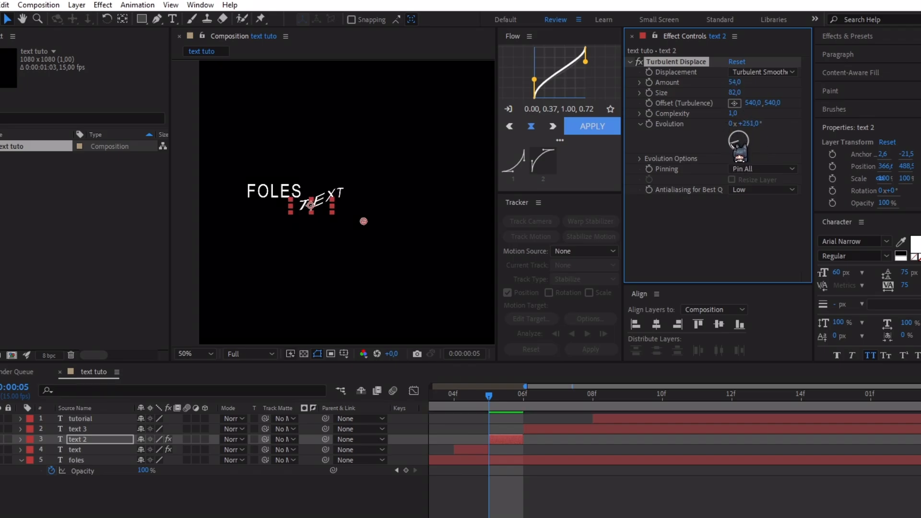
{"action": "left_click_drag", "start_coordinate": [489, 399], "coordinate": [420, 413]}
{"action": "key", "text": "space"}
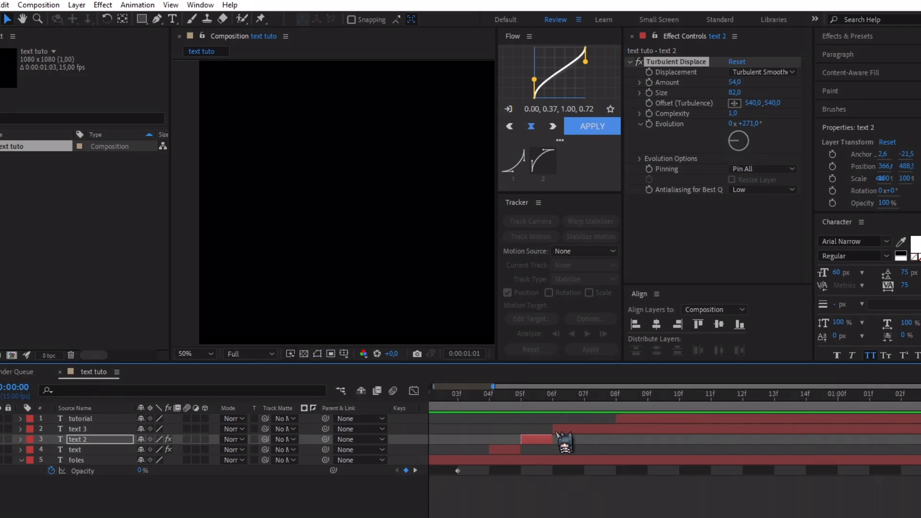
{"action": "key", "text": "space"}
{"action": "left_click", "coordinate": [514, 463]}
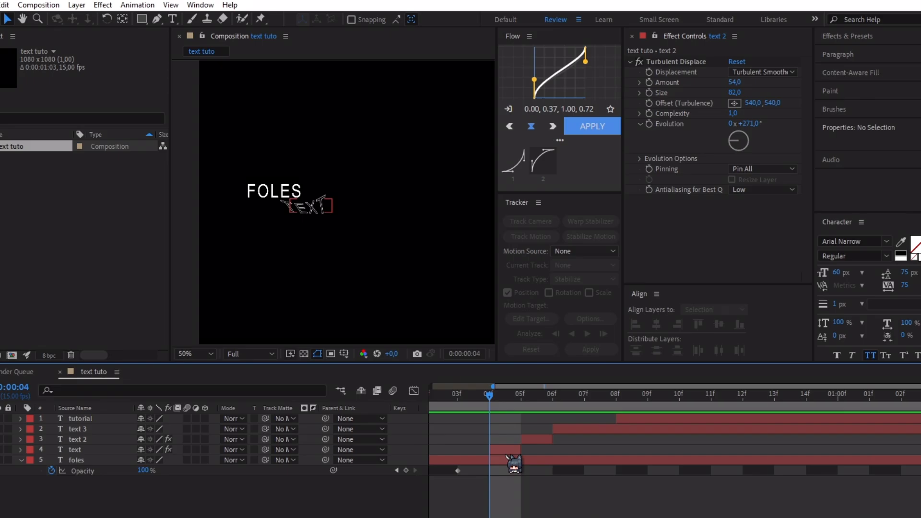
Step: Copy the foles layer's four opacity keyframes onto the third text segment starting at frame 6, and preview the flicker
{"action": "left_click", "coordinate": [547, 408]}
{"action": "left_click", "coordinate": [567, 430]}
{"action": "scroll", "coordinate": [541, 474], "scroll_direction": "down", "scroll_amount": 2}
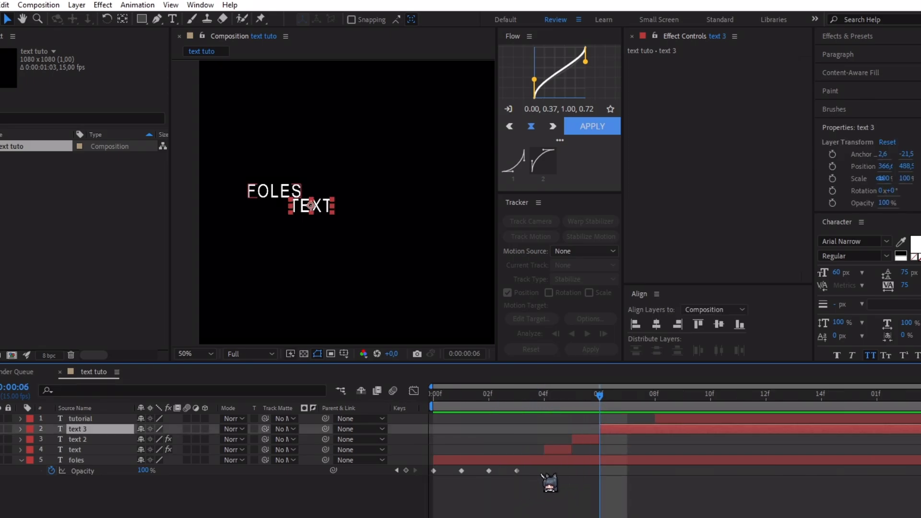
{"action": "left_click_drag", "start_coordinate": [546, 480], "coordinate": [439, 467]}
{"action": "left_click", "coordinate": [441, 482]}
{"action": "left_click", "coordinate": [123, 471]}
{"action": "key", "text": "ctrl+c"}
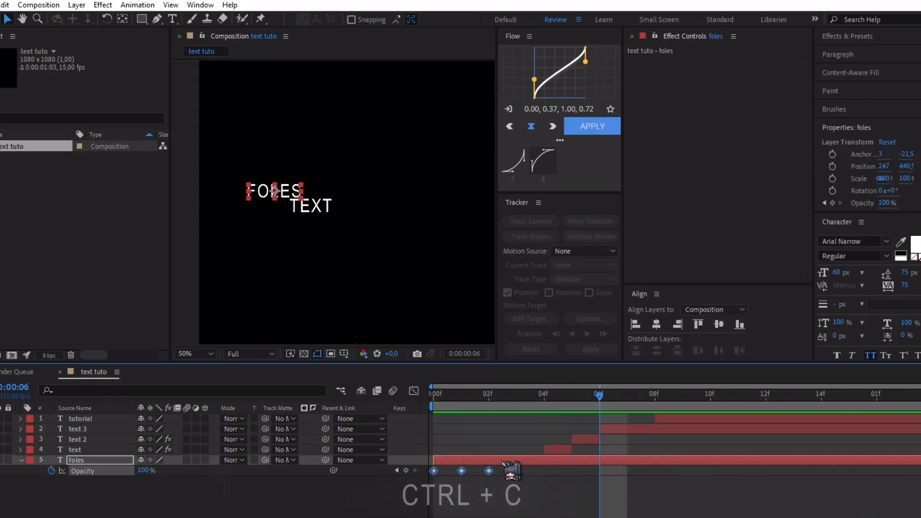
{"action": "left_click", "coordinate": [623, 429]}
{"action": "key", "text": "ctrl+v"}
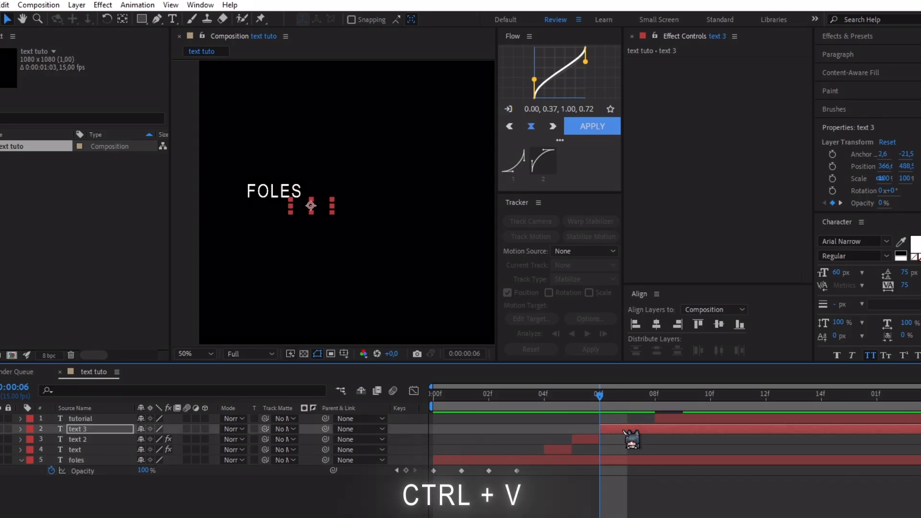
{"action": "key", "text": "Home"}
{"action": "left_click", "coordinate": [602, 481]}
{"action": "key", "text": "space"}
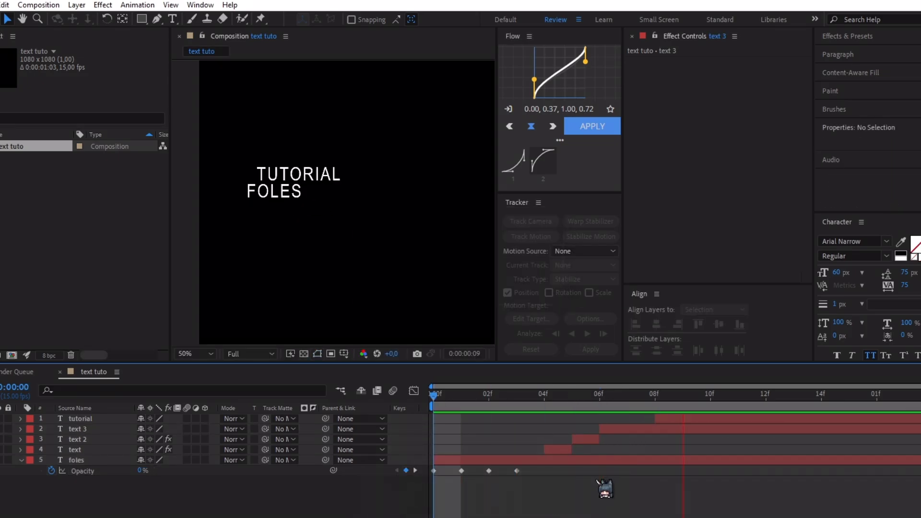
{"action": "scroll", "coordinate": [668, 436], "scroll_direction": "up", "scroll_amount": 2}
{"action": "key", "text": "space"}
Step: Apply the Typewriter animation preset to the tutorial layer at frame 8
{"action": "left_click", "coordinate": [570, 418]}
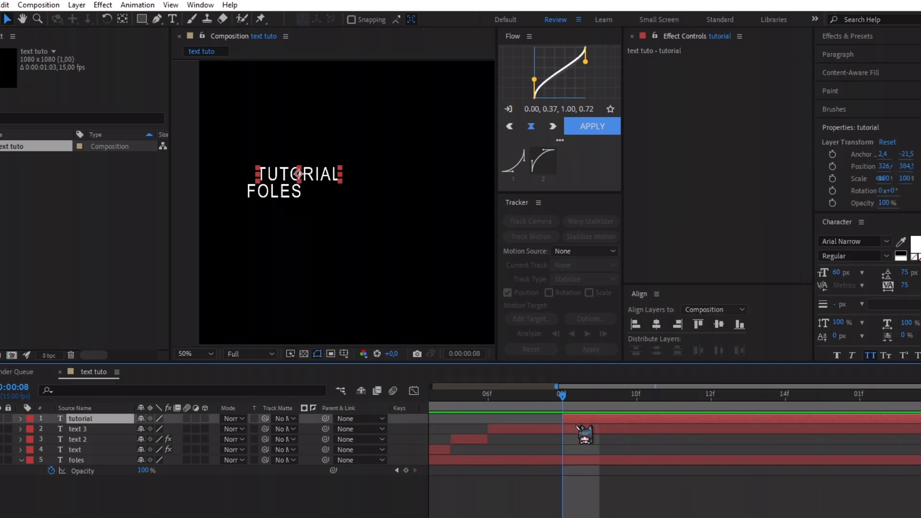
{"action": "scroll", "coordinate": [581, 431], "scroll_direction": "up", "scroll_amount": 2}
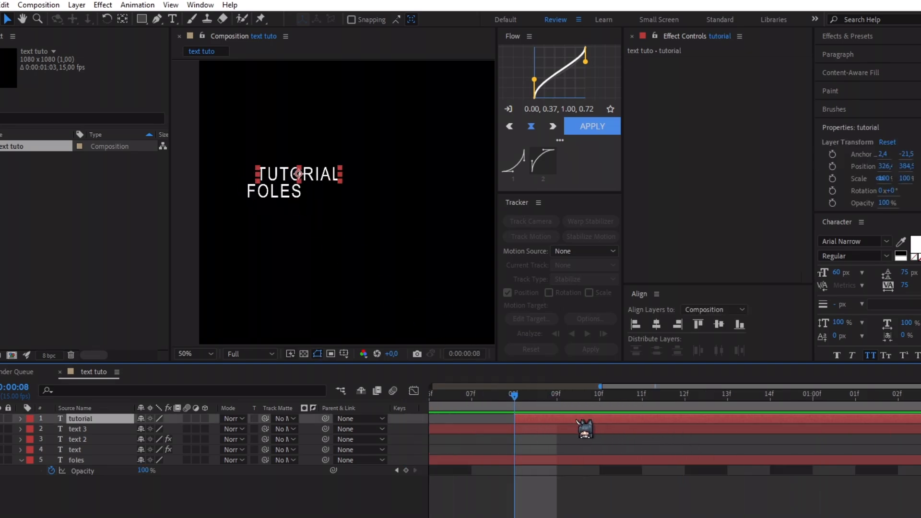
{"action": "key", "text": "ctrl+space"}
{"action": "type", "text": "type"}
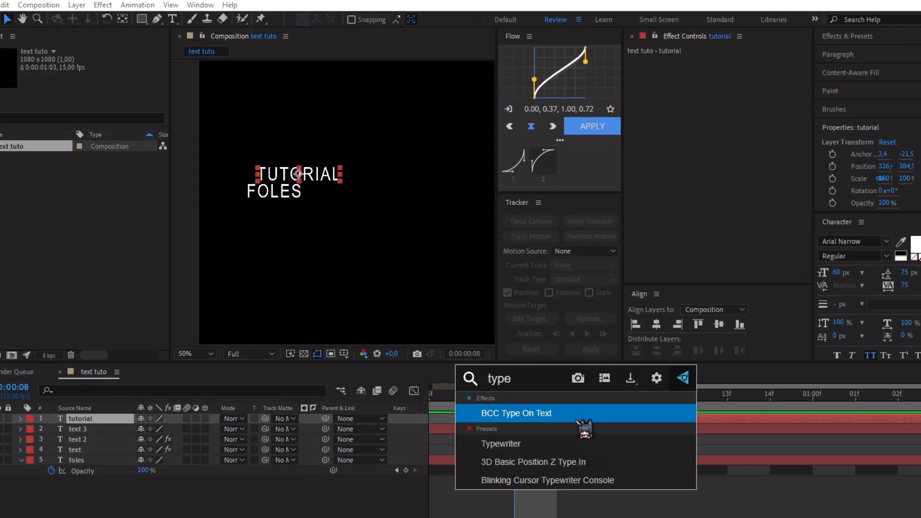
{"action": "key", "text": "Down"}
{"action": "key", "text": "Return"}
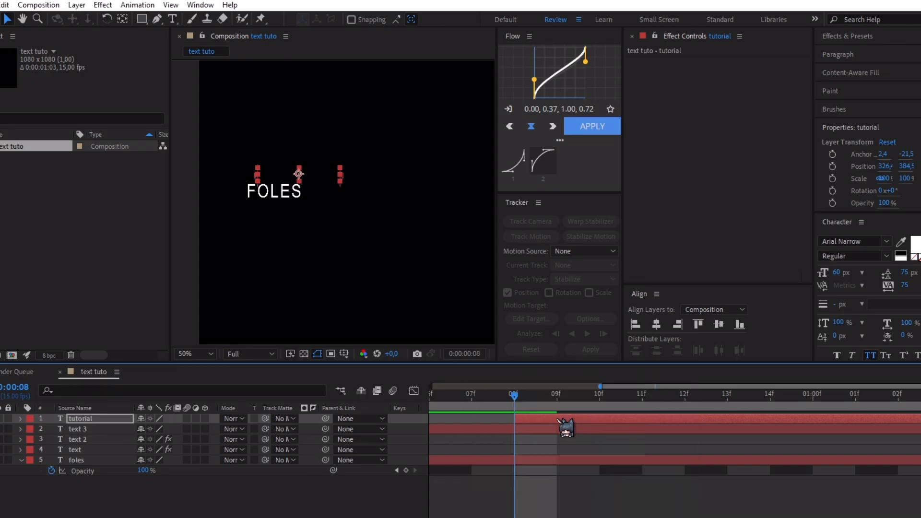
Step: Keyframe the tutorial layer's range selector Start at 100% on frame 12, and preview the typewriter reveal
{"action": "key", "text": "u"}
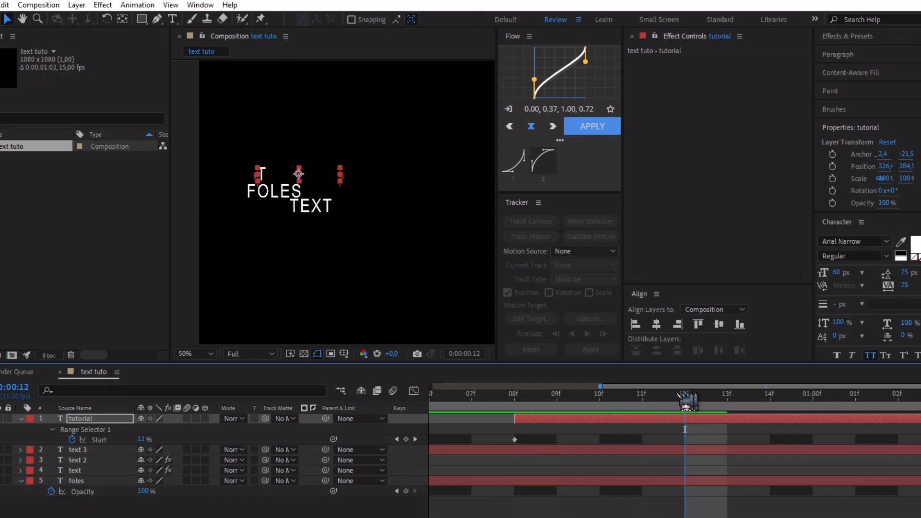
{"action": "left_click_drag", "start_coordinate": [143, 440], "coordinate": [229, 283]}
{"action": "scroll", "coordinate": [643, 441], "scroll_direction": "down", "scroll_amount": 3}
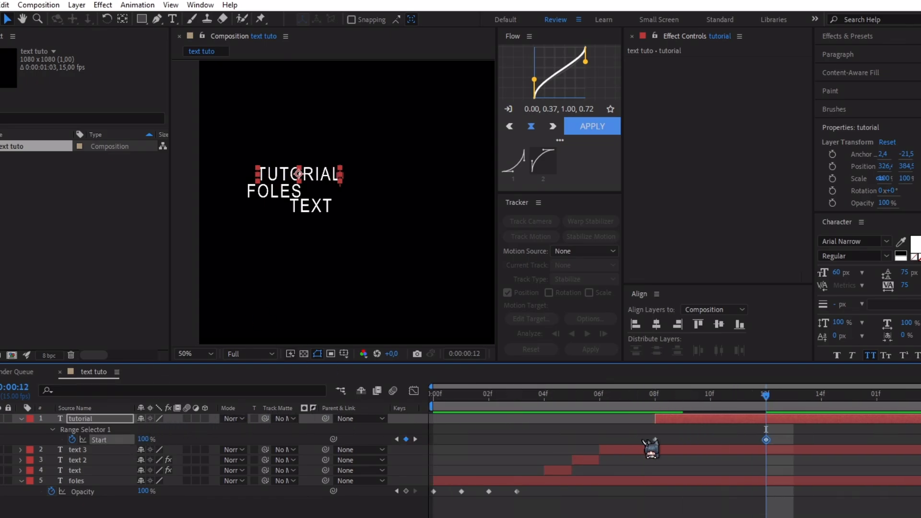
{"action": "left_click_drag", "start_coordinate": [602, 397], "coordinate": [431, 413]}
{"action": "left_click", "coordinate": [539, 499]}
{"action": "key", "text": "space"}
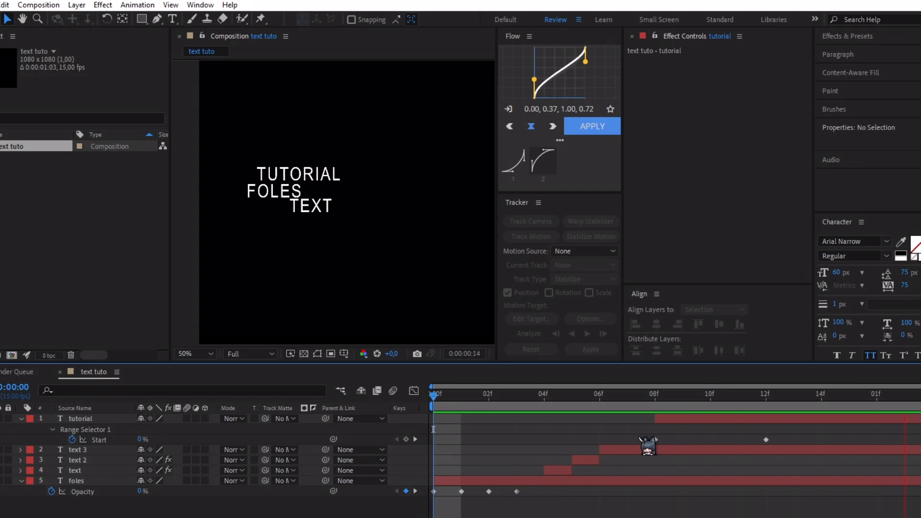
Step: Shorten the typewriter reveal by moving its 100% Start keyframe to frame 11, and preview it
{"action": "scroll", "coordinate": [664, 418], "scroll_direction": "up", "scroll_amount": 2}
{"action": "left_click", "coordinate": [693, 395]}
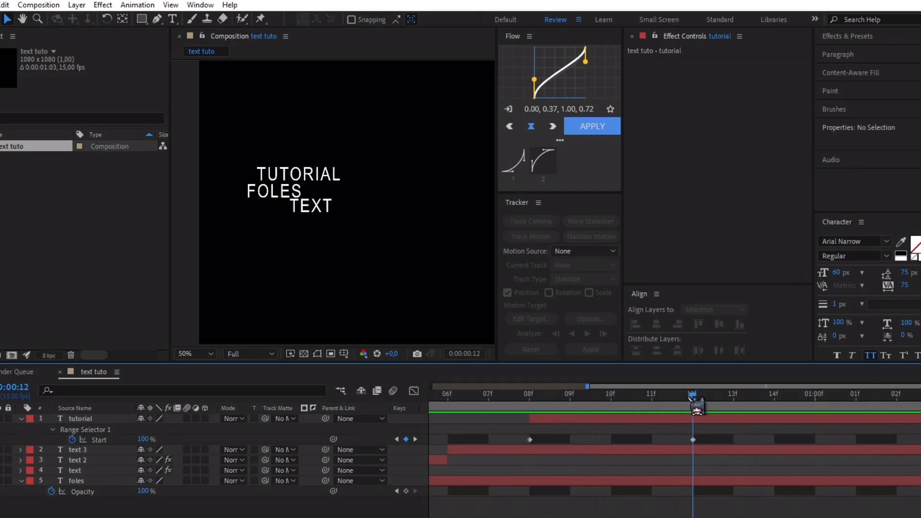
{"action": "left_click_drag", "start_coordinate": [690, 397], "coordinate": [603, 396]}
{"action": "key", "text": "space"}
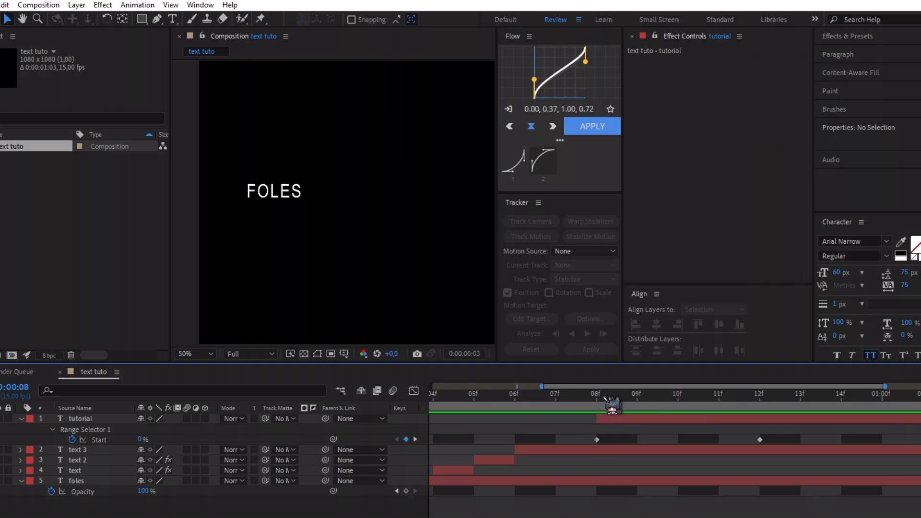
{"action": "left_click_drag", "start_coordinate": [758, 437], "coordinate": [671, 429]}
{"action": "key", "text": "space"}
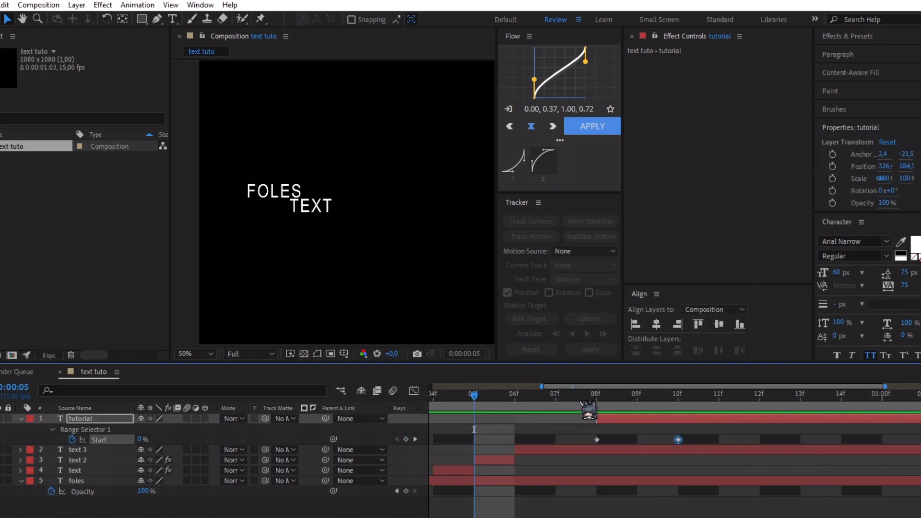
{"action": "left_click_drag", "start_coordinate": [677, 439], "coordinate": [718, 439]}
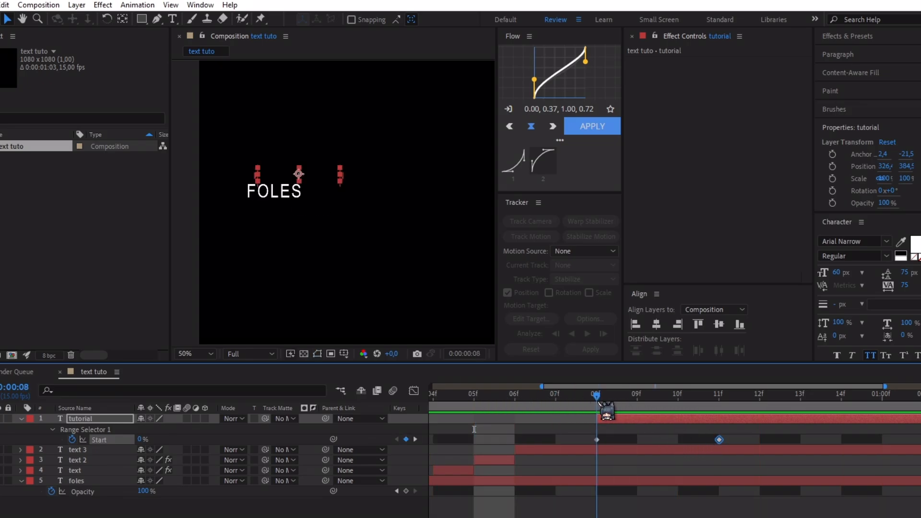
{"action": "scroll", "coordinate": [599, 403], "scroll_direction": "down", "scroll_amount": 2}
{"action": "left_click", "coordinate": [544, 395]}
{"action": "left_click", "coordinate": [522, 504]}
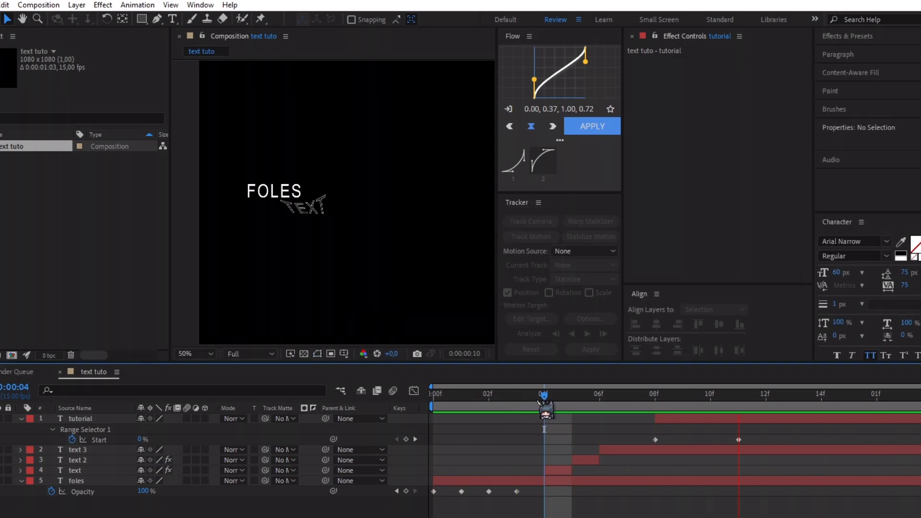
Step: Keyframe a vertical stretch on the third text segment's scale, with 100% at frames 6 and 8 and 393% height at frame 7, and preview it
{"action": "left_click_drag", "start_coordinate": [549, 398], "coordinate": [603, 396]}
{"action": "left_click", "coordinate": [619, 449]}
{"action": "scroll", "coordinate": [616, 467], "scroll_direction": "up", "scroll_amount": 2}
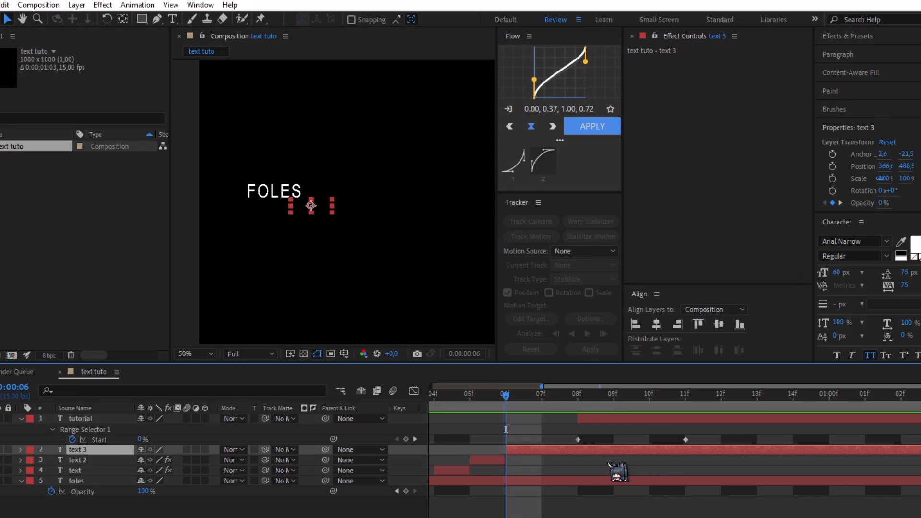
{"action": "key", "text": "s"}
{"action": "left_click", "coordinate": [52, 460]}
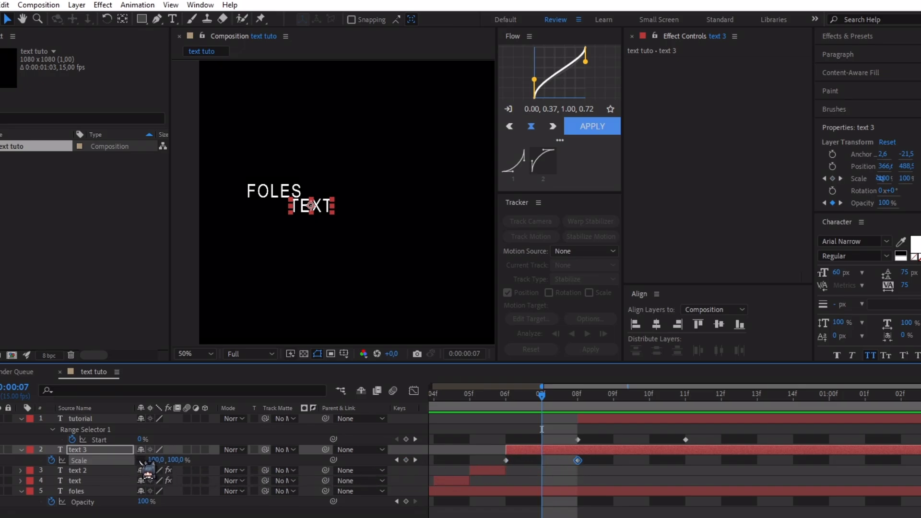
{"action": "left_click_drag", "start_coordinate": [170, 462], "coordinate": [331, 440]}
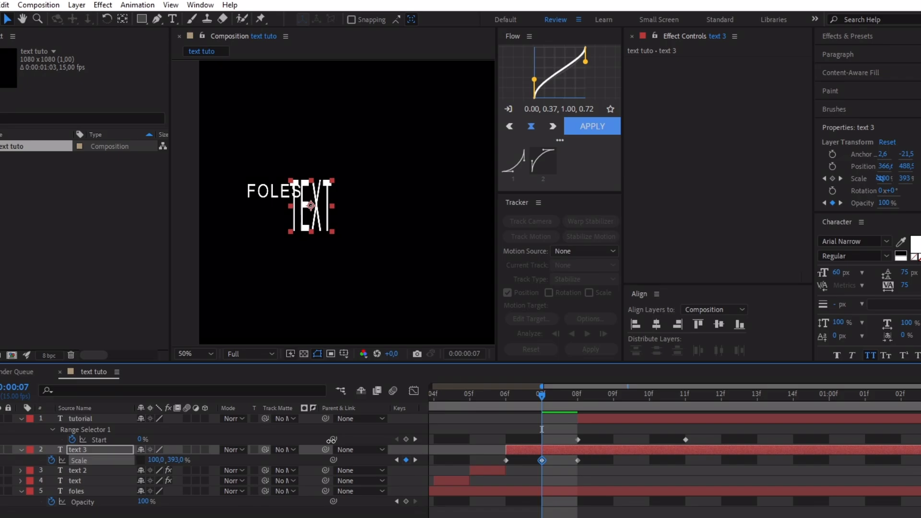
{"action": "scroll", "coordinate": [549, 412], "scroll_direction": "down", "scroll_amount": 2}
{"action": "left_click_drag", "start_coordinate": [556, 397], "coordinate": [490, 397]}
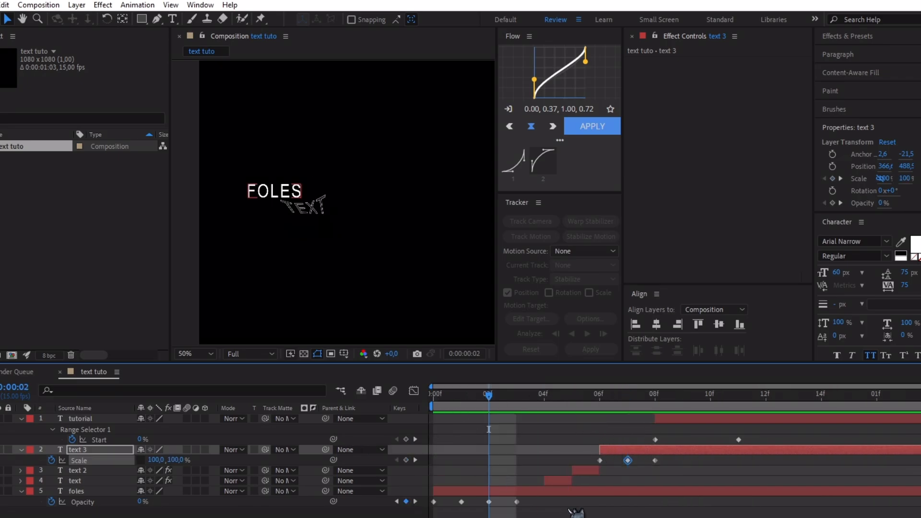
{"action": "left_click", "coordinate": [568, 508]}
{"action": "key", "text": "space"}
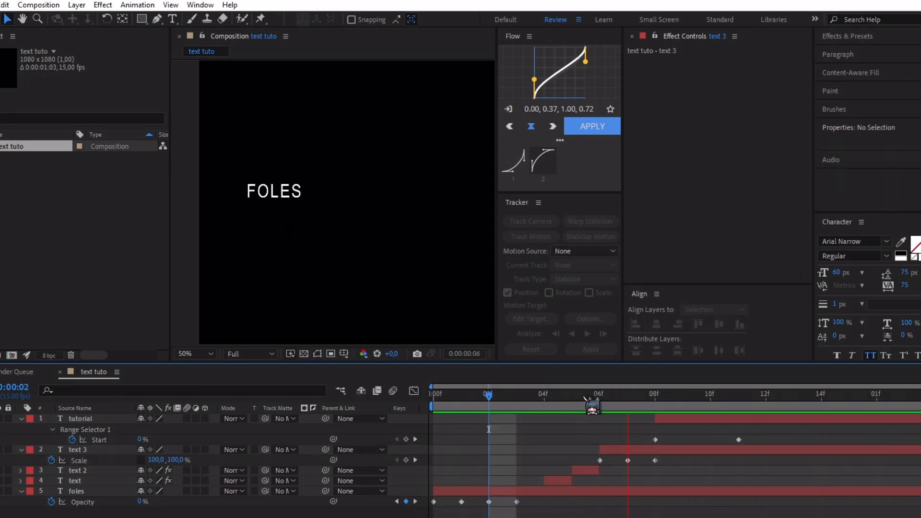
Step: Copy the foles layer's first three opacity keyframes and paste them at frame 11, and preview the flicker
{"action": "left_click_drag", "start_coordinate": [555, 401], "coordinate": [732, 389]}
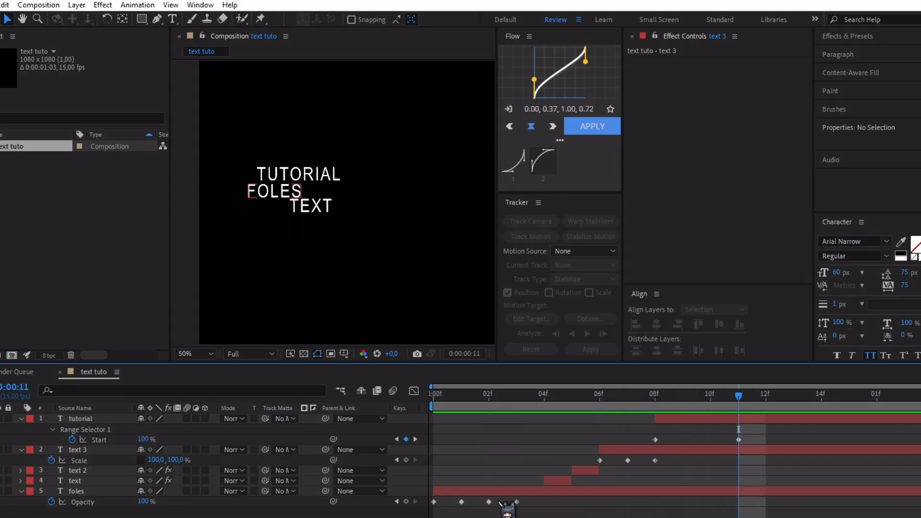
{"action": "mouse_move", "coordinate": [530, 508]}
{"action": "left_mouse_down"}
{"action": "mouse_move", "coordinate": [433, 501]}
{"action": "mouse_move", "coordinate": [530, 508]}
{"action": "left_mouse_up"}
{"action": "left_click_drag", "start_coordinate": [442, 510], "coordinate": [517, 501]}
{"action": "key", "text": "ctrl+c"}
{"action": "key", "text": "ctrl+v"}
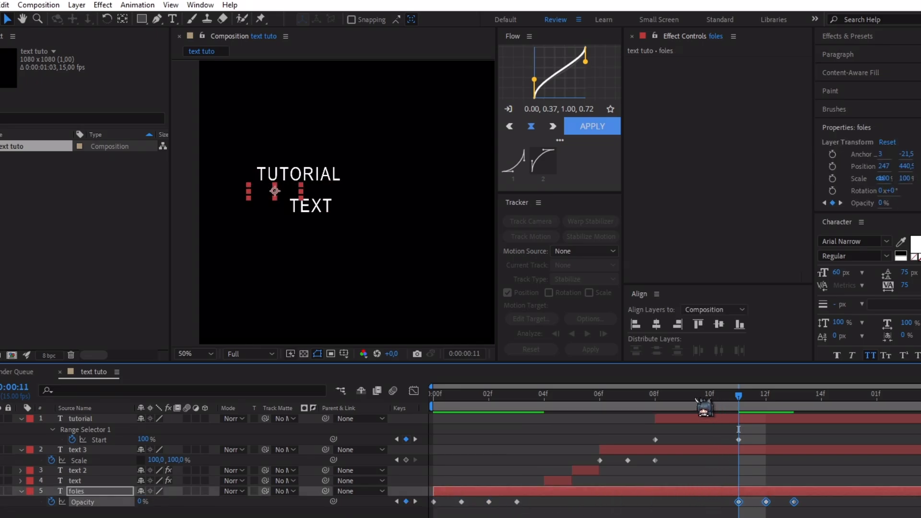
{"action": "key", "text": "Home"}
{"action": "left_click", "coordinate": [590, 516]}
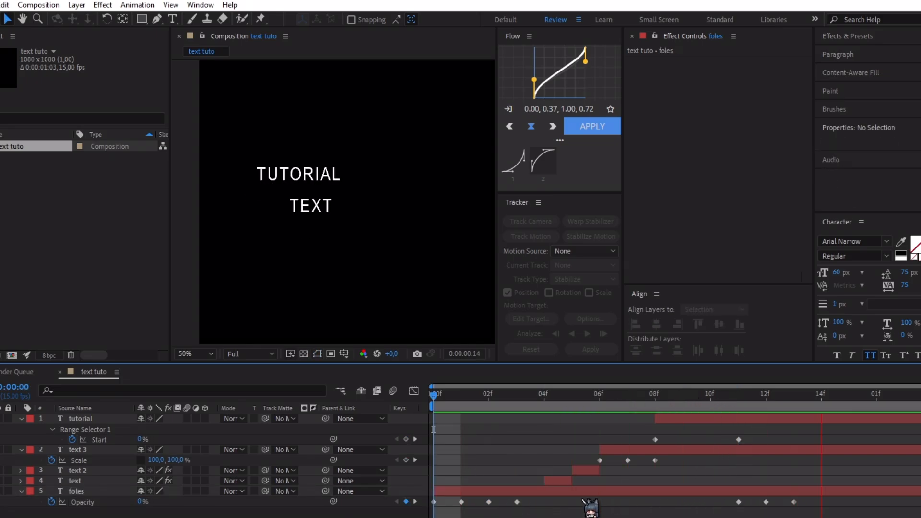
Step: Rework the foles layer's second flicker to 100% opacity at frame 11, 0% at frame 12 and 100% at frame 13, and preview it
{"action": "left_click_drag", "start_coordinate": [529, 419], "coordinate": [708, 411]}
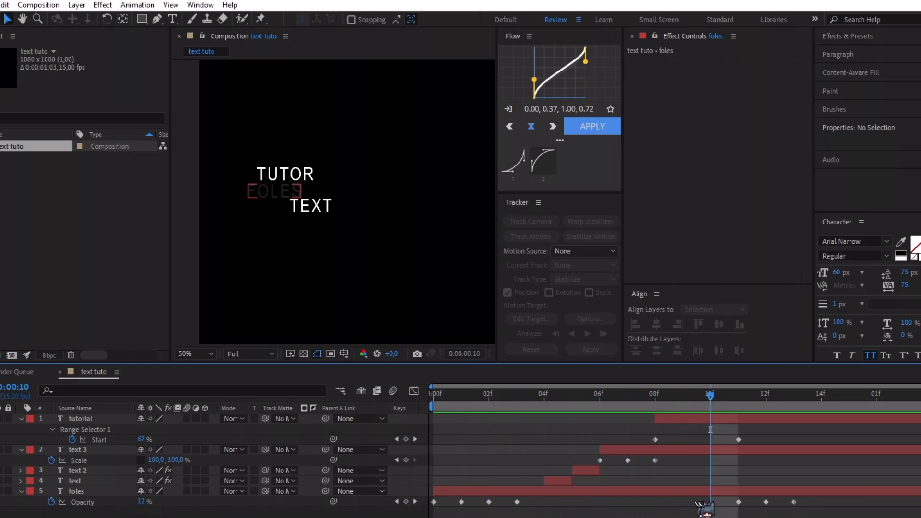
{"action": "left_click_drag", "start_coordinate": [739, 502], "coordinate": [765, 502]}
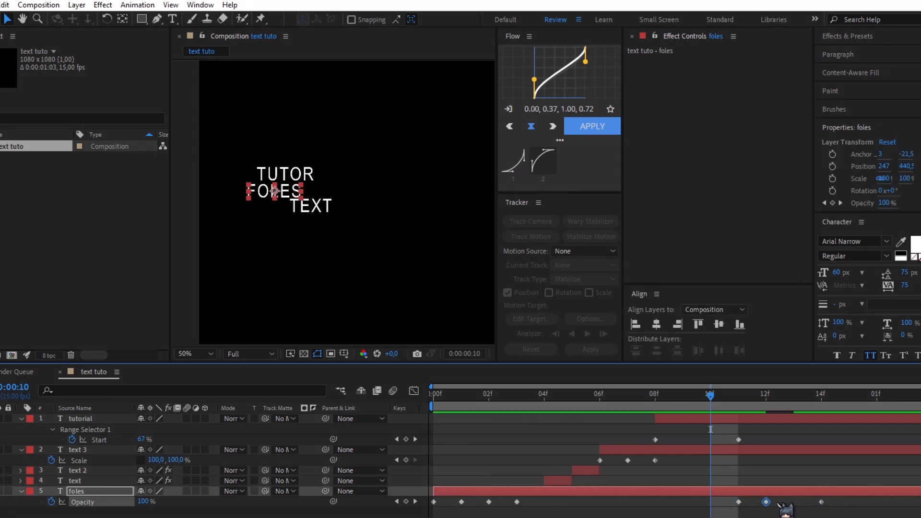
{"action": "double_click", "coordinate": [794, 501]}
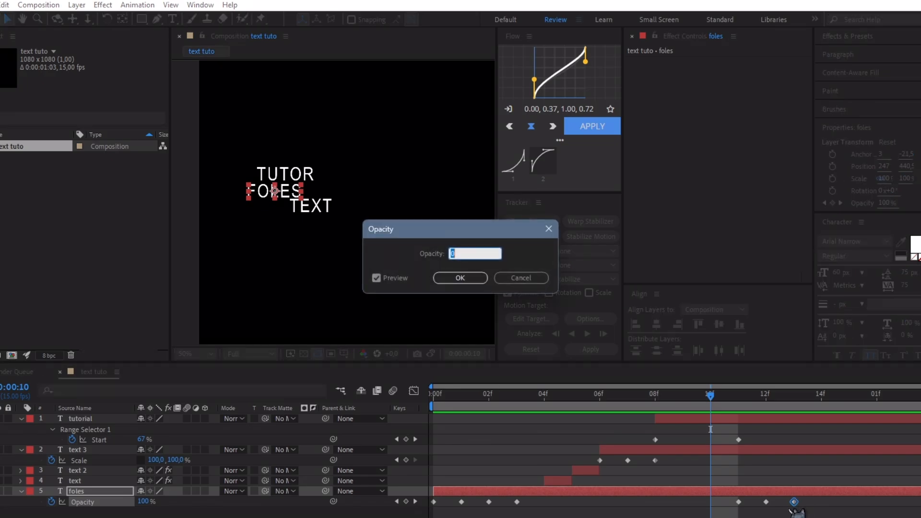
{"action": "type", "text": "100"}
{"action": "key", "text": "Return"}
{"action": "key", "text": "Home"}
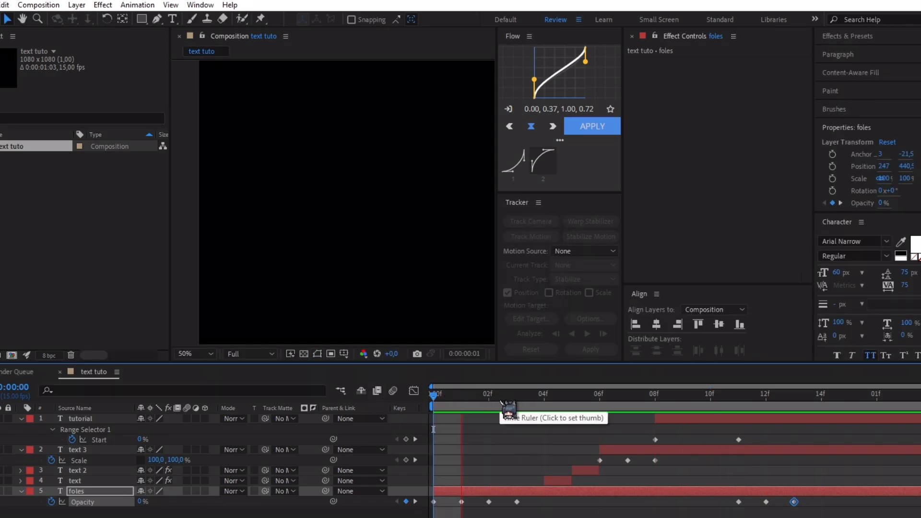
Step: Copy the foles layer's opacity keyframes from frames 11 and 12 and paste them at frame 14, and preview the animation
{"action": "left_click", "coordinate": [762, 400]}
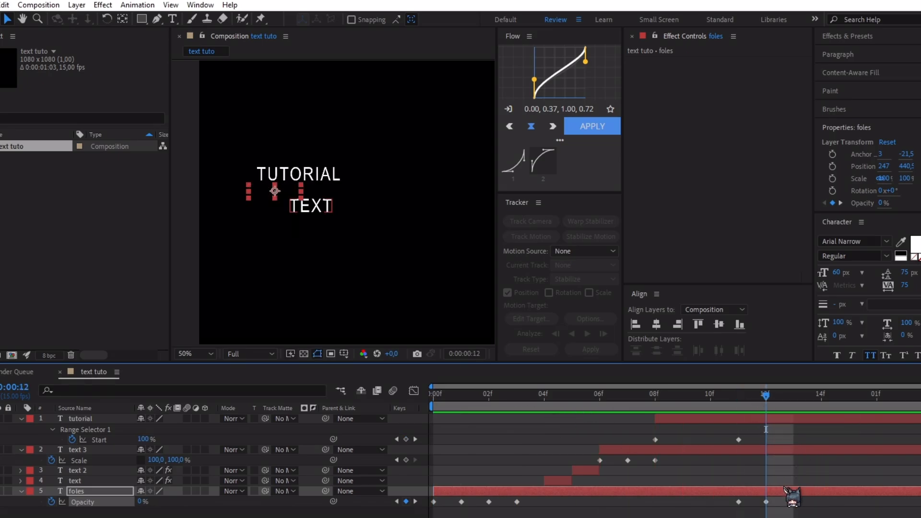
{"action": "left_click_drag", "start_coordinate": [735, 512], "coordinate": [771, 504]}
{"action": "key", "text": "ctrl+c"}
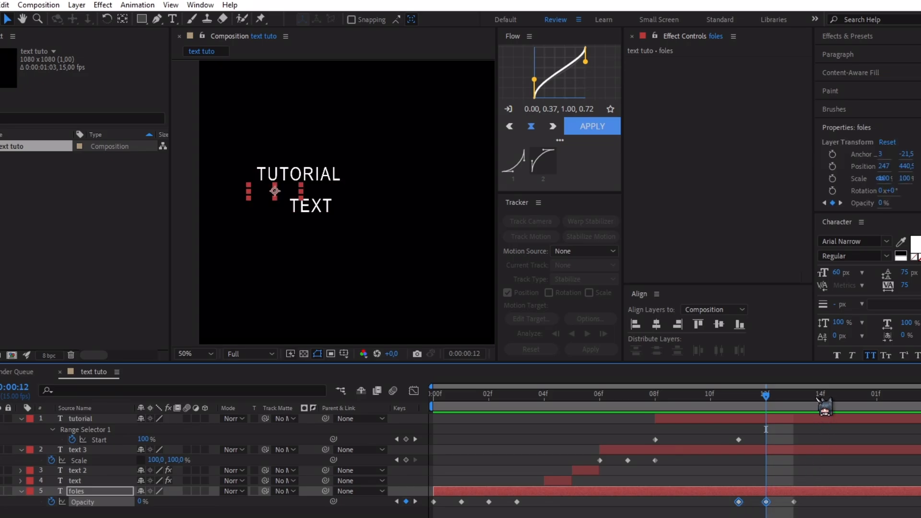
{"action": "left_click", "coordinate": [820, 400]}
{"action": "key", "text": "ctrl+v"}
{"action": "key", "text": "space"}
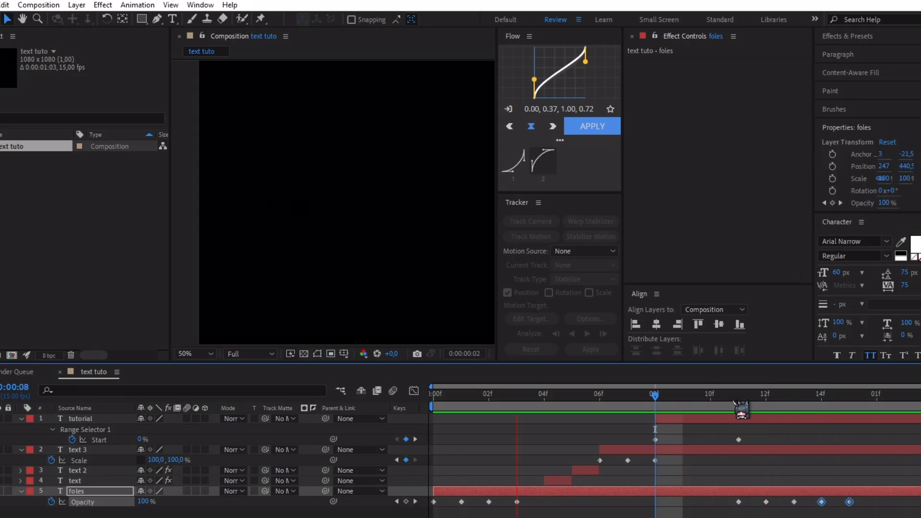
Step: Set the foles layer's opacity to 0% at frame 14 and 100% at 0:00:01:00, and preview the extended flicker
{"action": "left_click", "coordinate": [821, 401]}
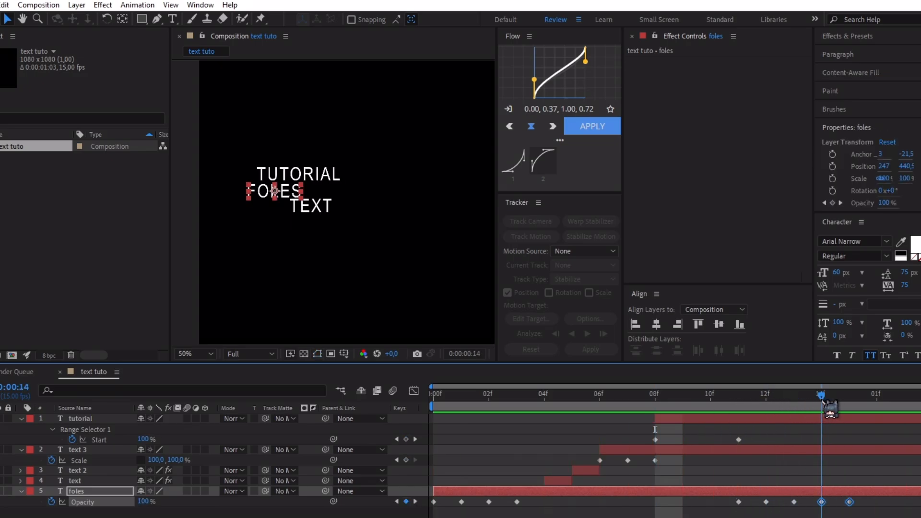
{"action": "mouse_move", "coordinate": [848, 502]}
{"action": "left_mouse_down"}
{"action": "mouse_move", "coordinate": [876, 501]}
{"action": "mouse_move", "coordinate": [849, 501]}
{"action": "left_mouse_up"}
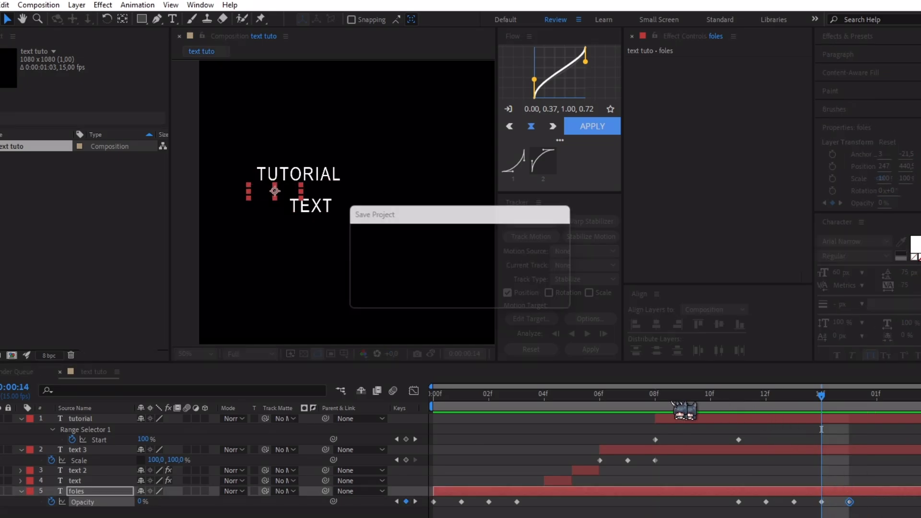
{"action": "key", "text": "Home"}
{"action": "key", "text": "space"}
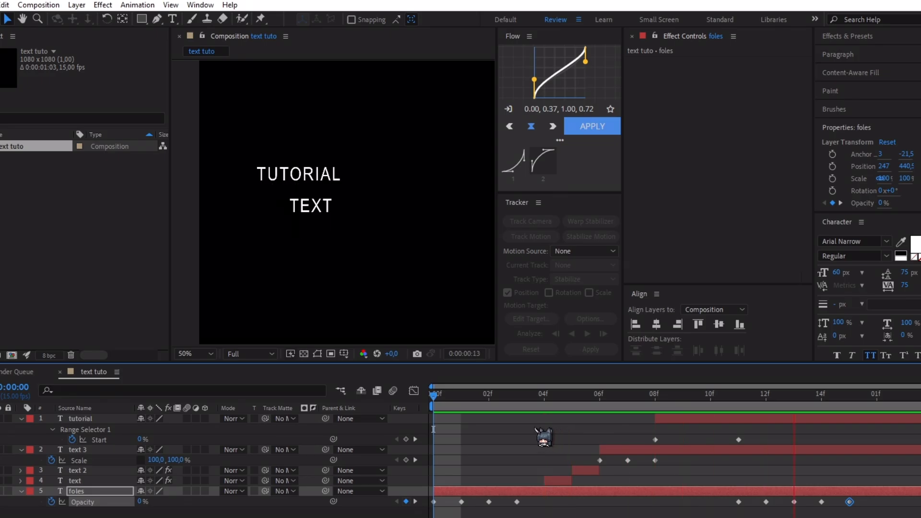
{"action": "left_click", "coordinate": [460, 397]}
{"action": "key", "text": "space"}
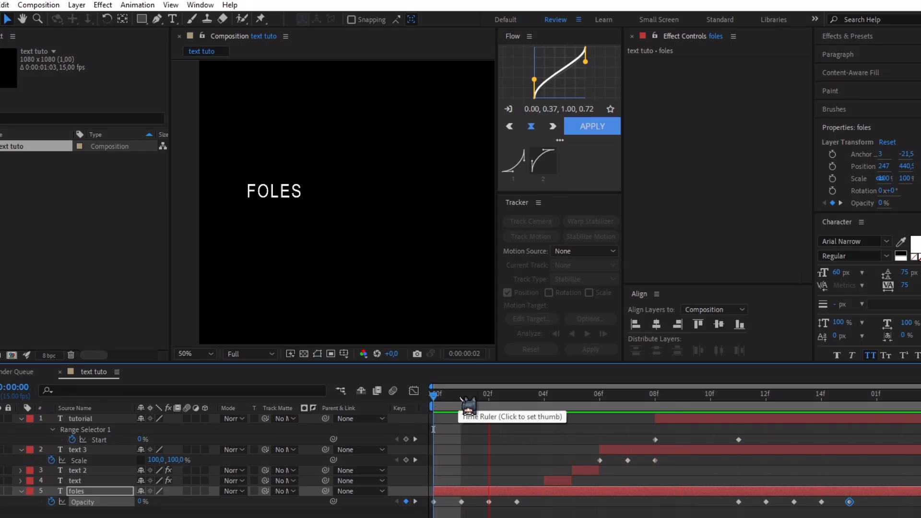
Step: Add 100% opacity keyframes to the tutorial layer at frames 12, 13 and 14 and at 0:00:01:00
{"action": "left_click_drag", "start_coordinate": [549, 397], "coordinate": [774, 397]}
{"action": "left_click", "coordinate": [779, 418]}
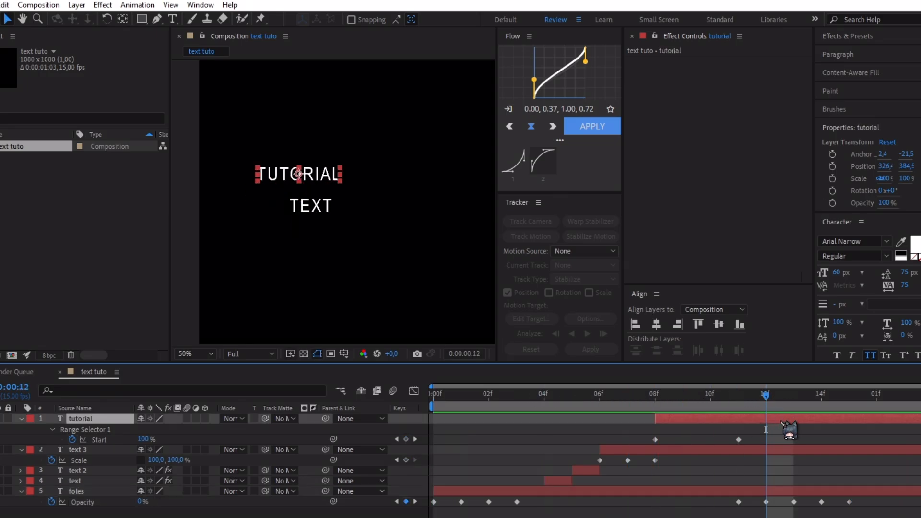
{"action": "key", "text": "equal"}
{"action": "key", "text": "t"}
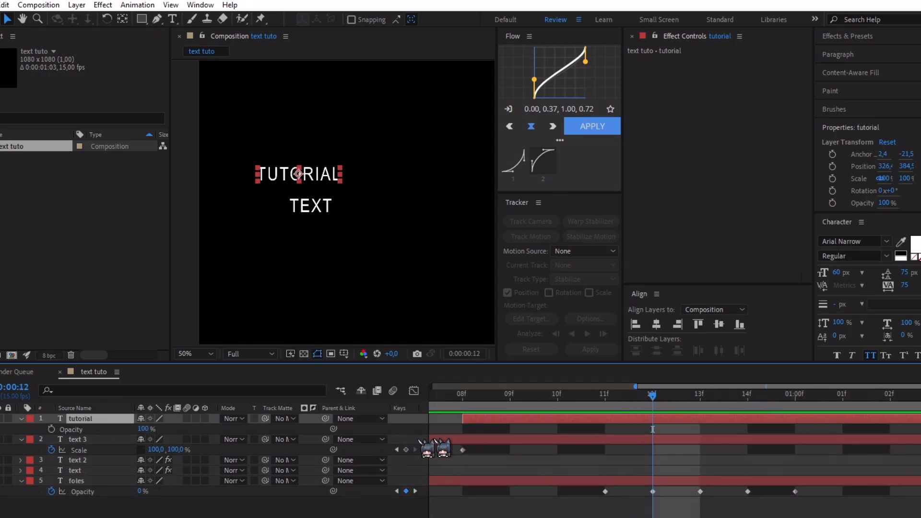
{"action": "left_click", "coordinate": [51, 428]}
{"action": "key", "text": "Page_Down"}
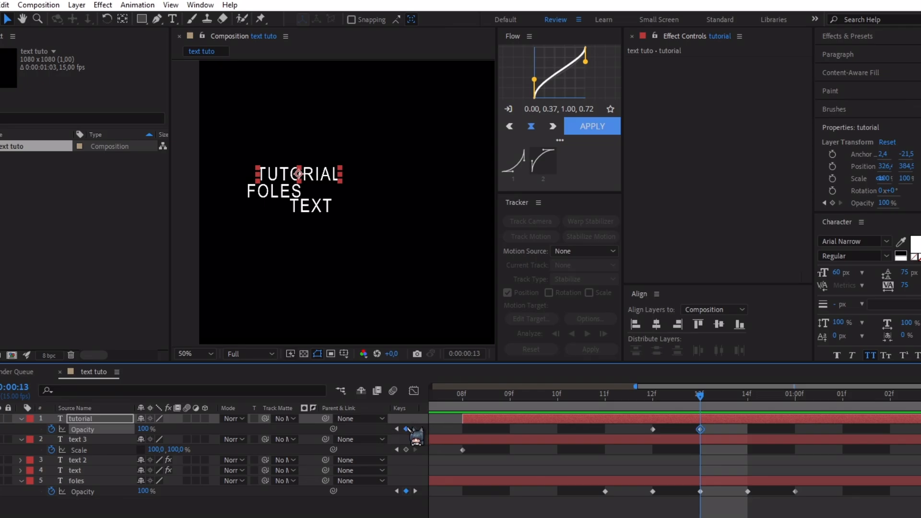
{"action": "left_click_drag", "start_coordinate": [746, 429], "coordinate": [795, 429]}
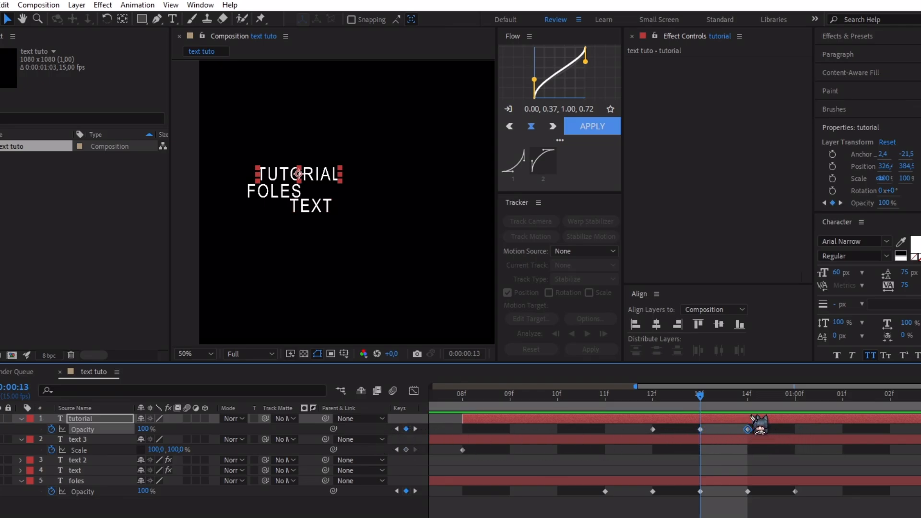
{"action": "key", "text": "Page_Down"}
{"action": "key", "text": "Page_Down"}
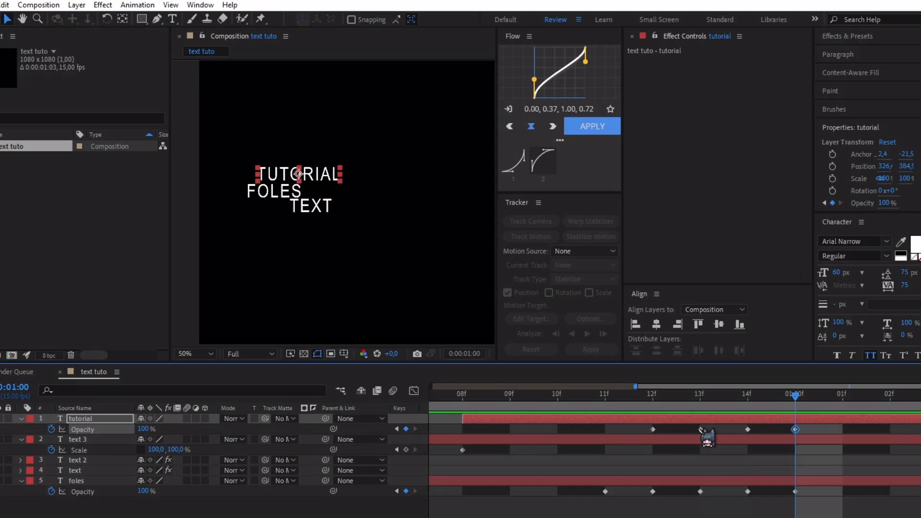
Step: Make the tutorial layer flicker by changing its frame 13 opacity, with 0% at 0:00:01:00 and 100% at 0:00:01:01, and preview it
{"action": "double_click", "coordinate": [700, 429]}
{"action": "key", "text": "Return"}
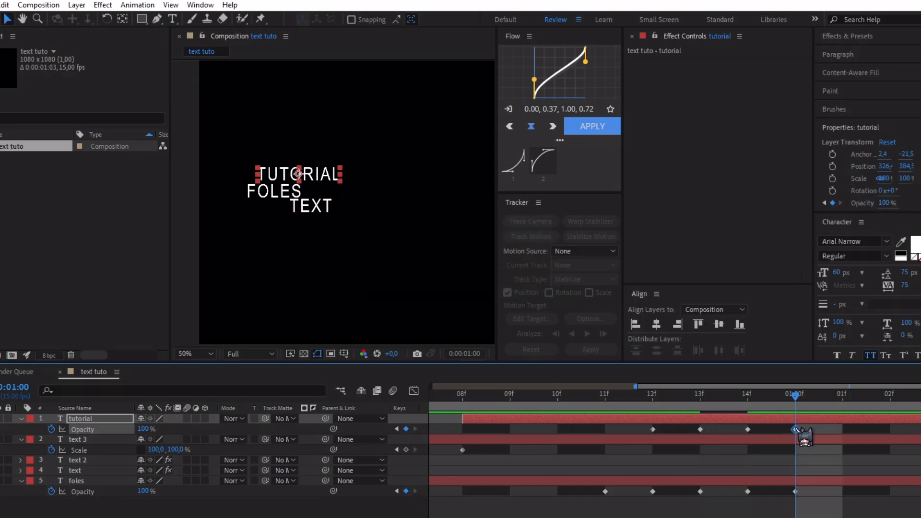
{"action": "double_click", "coordinate": [795, 430]}
{"action": "type", "text": "0"}
{"action": "key", "text": "Return"}
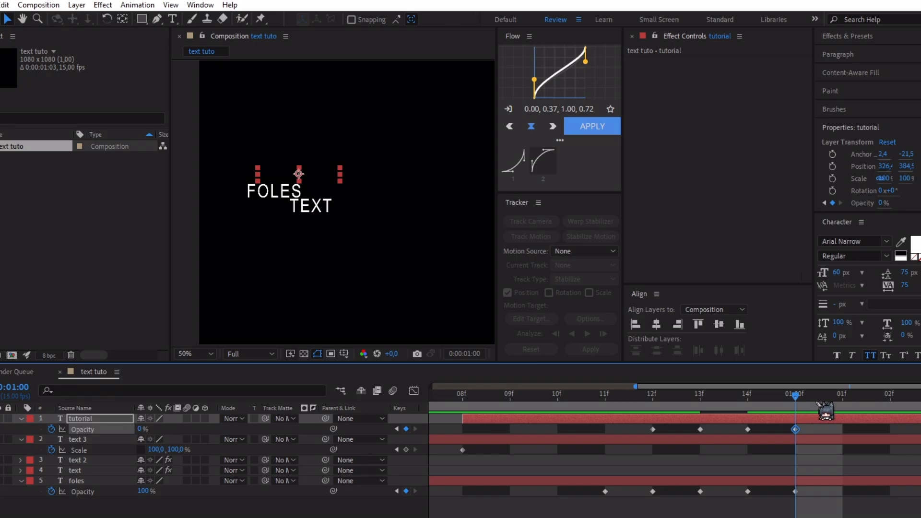
{"action": "key", "text": "Page_Down"}
{"action": "key", "text": "ctrl+z"}
{"action": "key", "text": ";"}
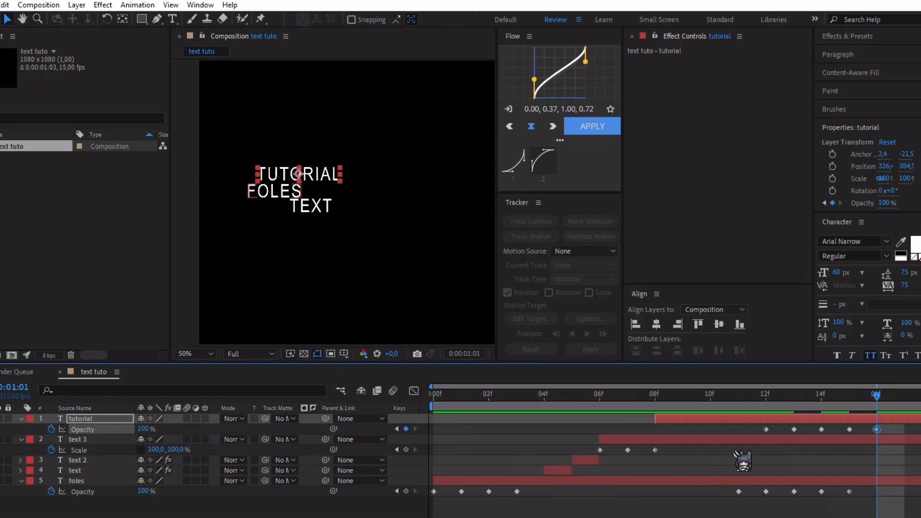
{"action": "key", "text": "space"}
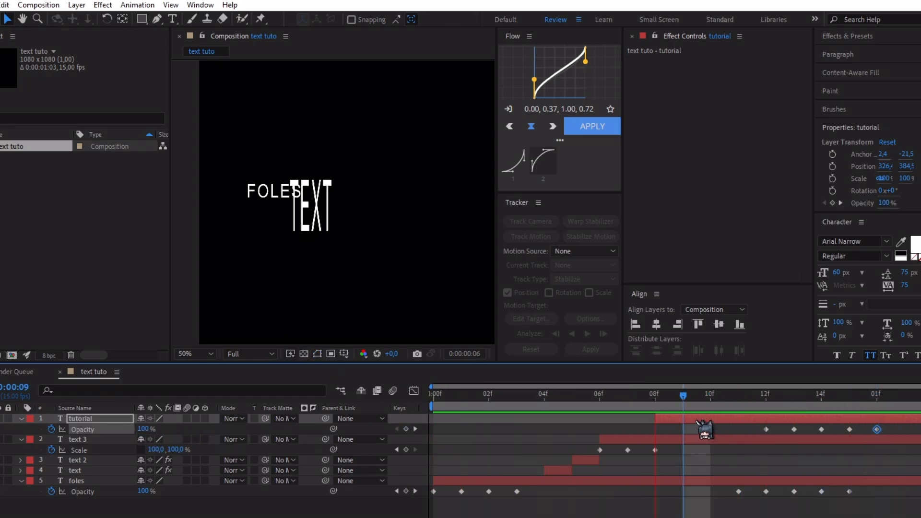
Step: Collapse the layer properties and pre-compose all five text layers into a composition named text
{"action": "left_click", "coordinate": [20, 419]}
{"action": "left_click", "coordinate": [20, 428]}
{"action": "left_click", "coordinate": [45, 479]}
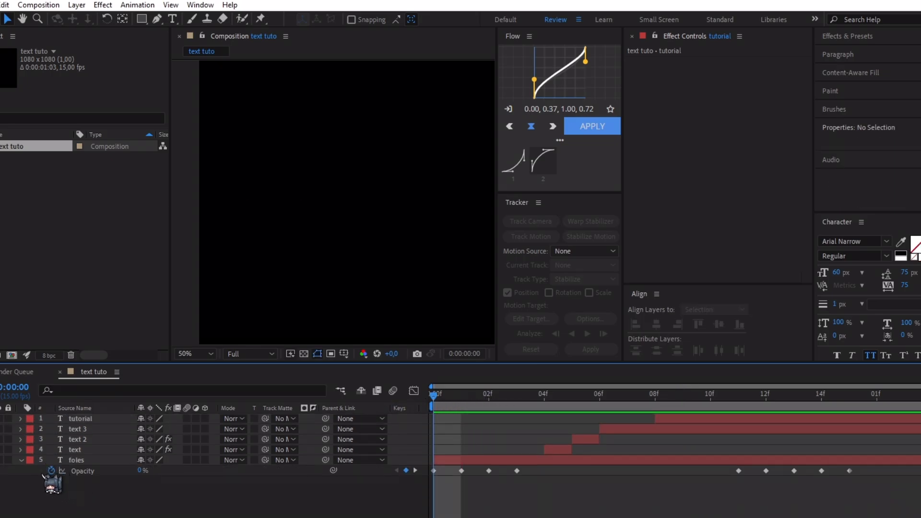
{"action": "left_click", "coordinate": [79, 459]}
{"action": "left_click", "coordinate": [92, 421], "text": "shift"}
{"action": "key", "text": "ctrl+shift+c"}
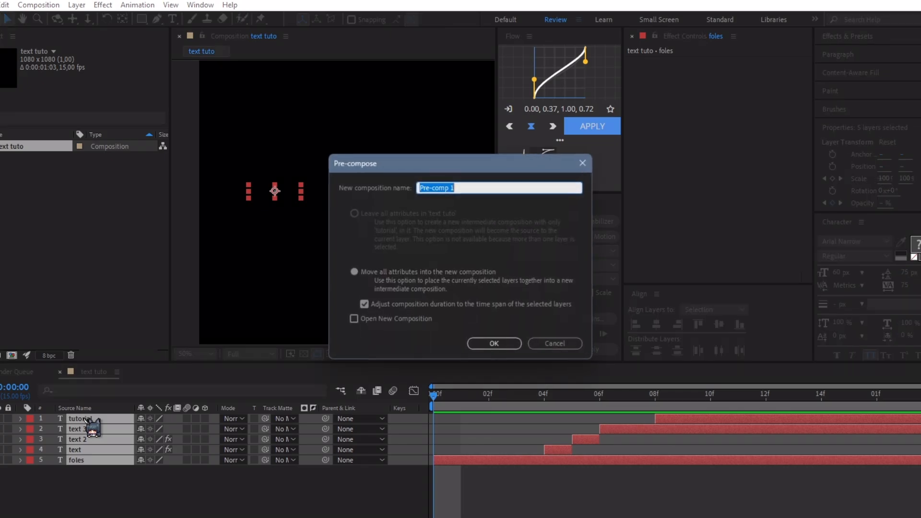
{"action": "type", "text": "text"}
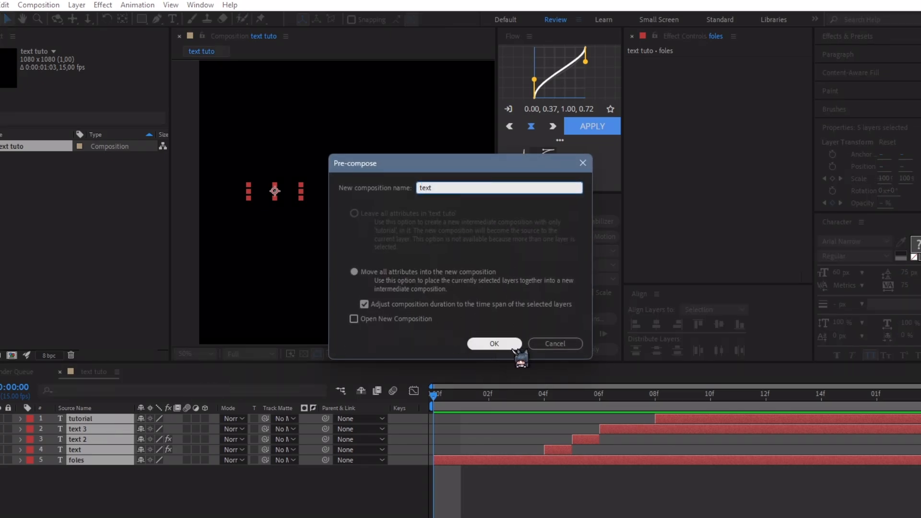
{"action": "left_click", "coordinate": [515, 348]}
Step: Apply the Deep Glow and Drop Shadow effects to the pre-composed text layer at 0:00:01:01
{"action": "left_click_drag", "start_coordinate": [489, 386], "coordinate": [876, 390]}
{"action": "key", "text": "ctrl+space"}
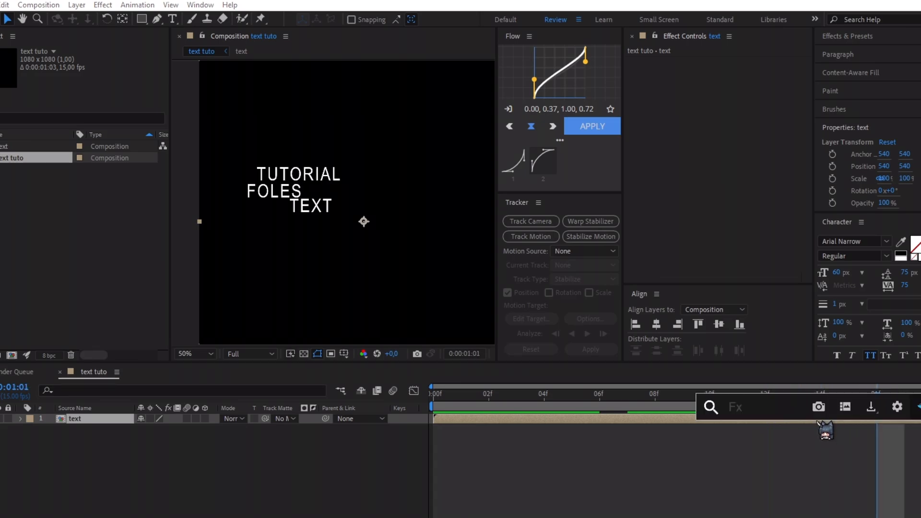
{"action": "type", "text": "dee"}
{"action": "key", "text": "Return"}
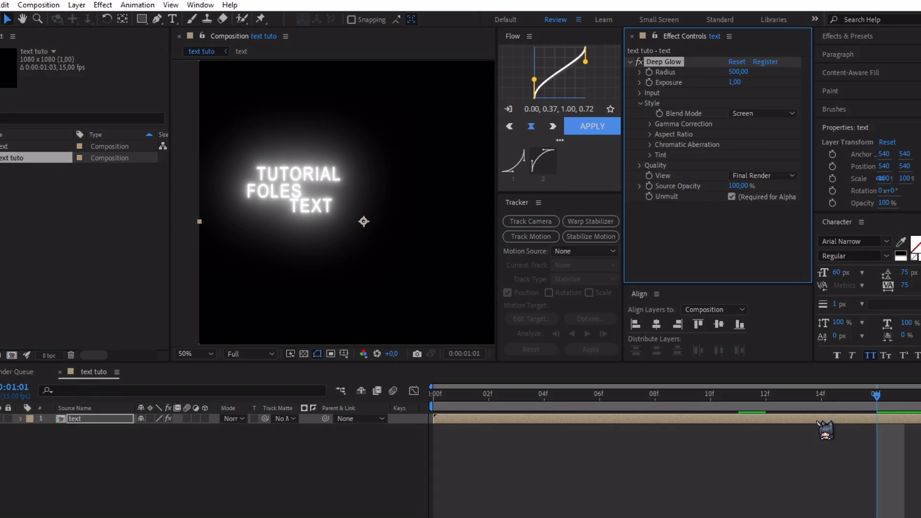
{"action": "key", "text": "ctrl+space"}
{"action": "type", "text": "drop"}
{"action": "key", "text": "Return"}
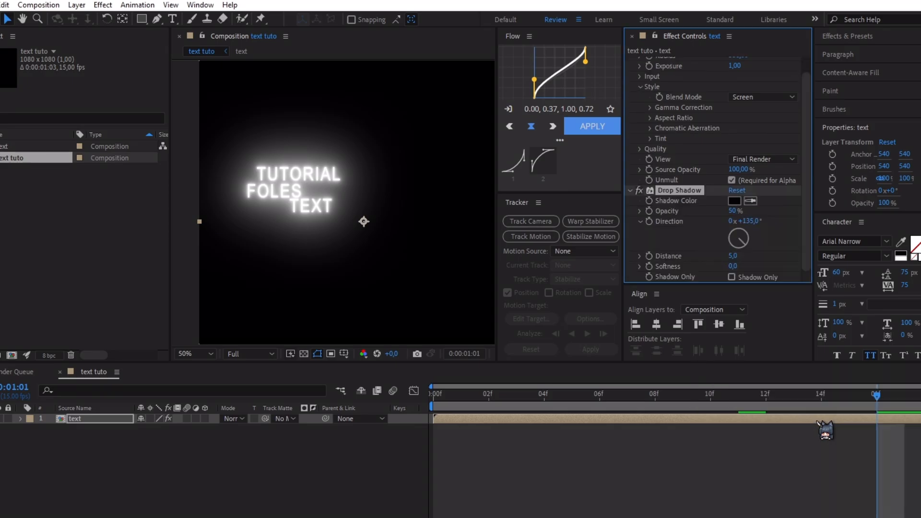
{"action": "scroll", "coordinate": [690, 175], "scroll_direction": "up", "scroll_amount": 1}
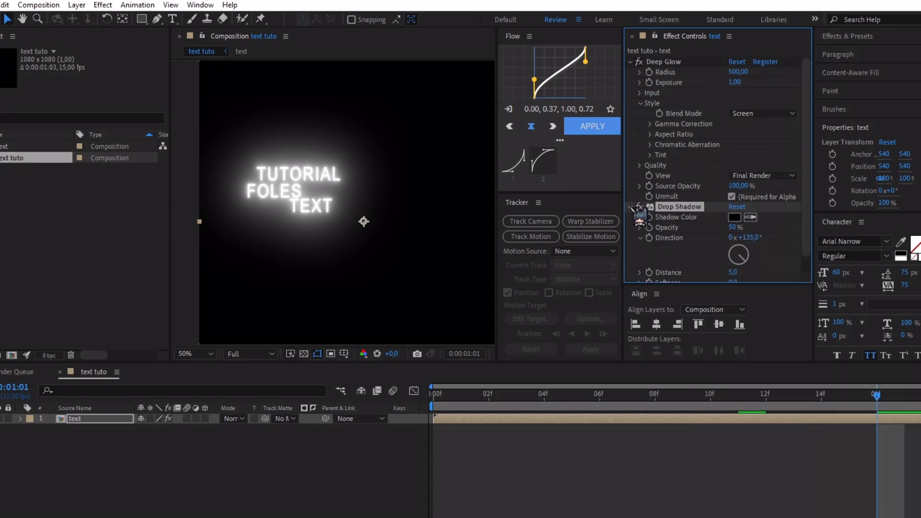
Step: Set the Deep Glow radius to 300 and its exposure to 0.05
{"action": "left_click", "coordinate": [632, 207]}
{"action": "type", "text": "30"}
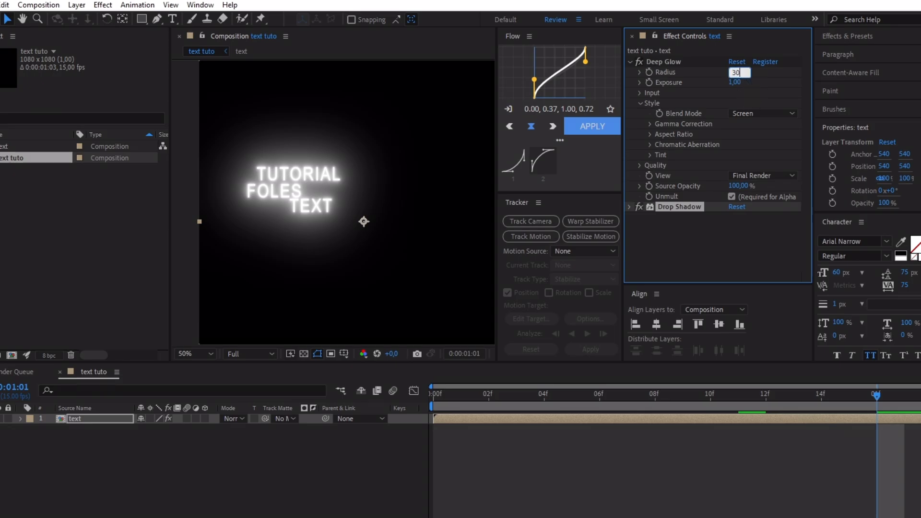
{"action": "type", "text": "0"}
{"action": "key", "text": "Return"}
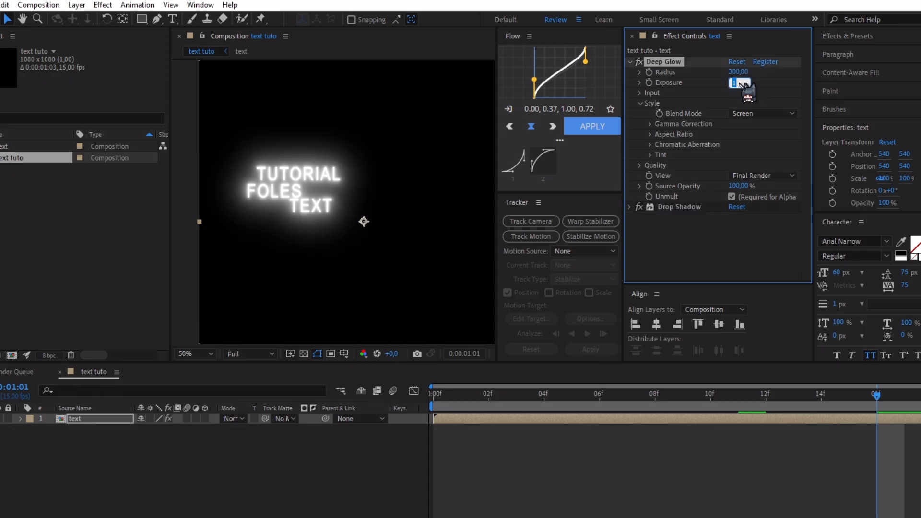
{"action": "left_click", "coordinate": [743, 83]}
{"action": "type", "text": ".05"}
{"action": "key", "text": "Return"}
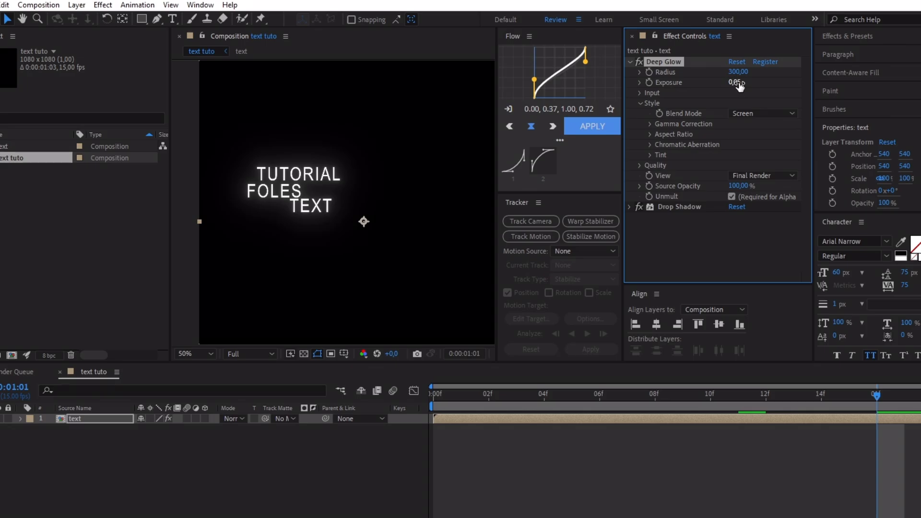
Step: Set the Drop Shadow to 100% opacity, 0 distance and about 184 softness
{"action": "left_click", "coordinate": [630, 62]}
{"action": "left_click", "coordinate": [630, 72]}
{"action": "left_click_drag", "start_coordinate": [732, 93], "coordinate": [749, 58]}
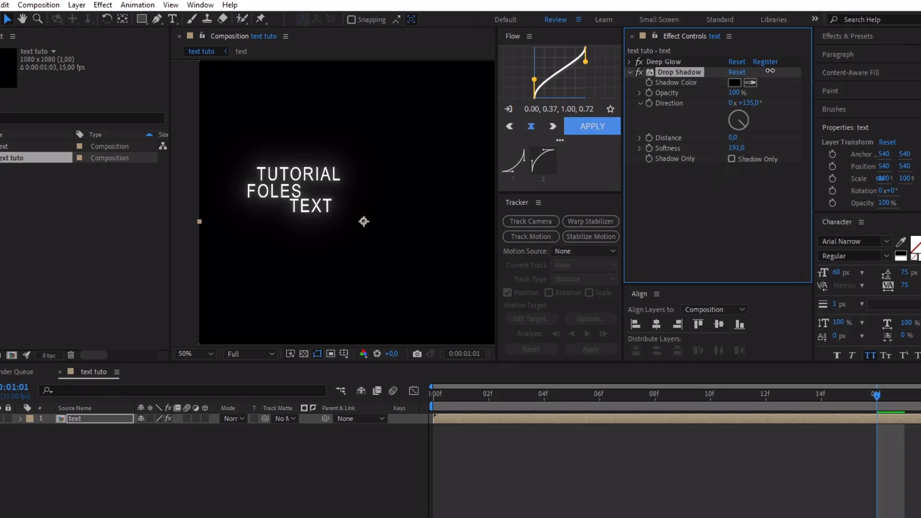
Step: Save the project and preview the finished text animation from the first frame
{"action": "key", "text": "ctrl+s"}
{"action": "left_click_drag", "start_coordinate": [465, 401], "coordinate": [380, 417]}
{"action": "left_click", "coordinate": [492, 443]}
{"action": "key", "text": "space"}
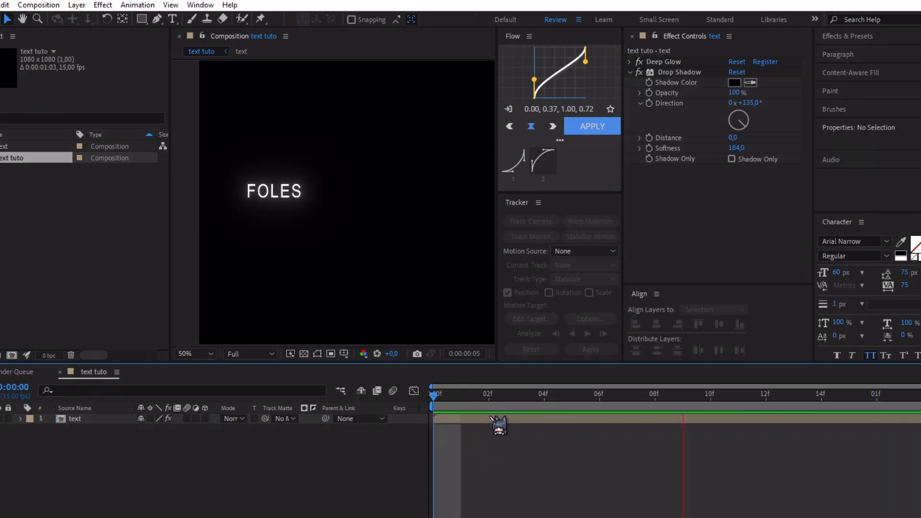
Step: Stop the preview, scrub the text animation to 0:00:00:05 to check it, and return to the first frame
{"action": "key", "text": "space"}
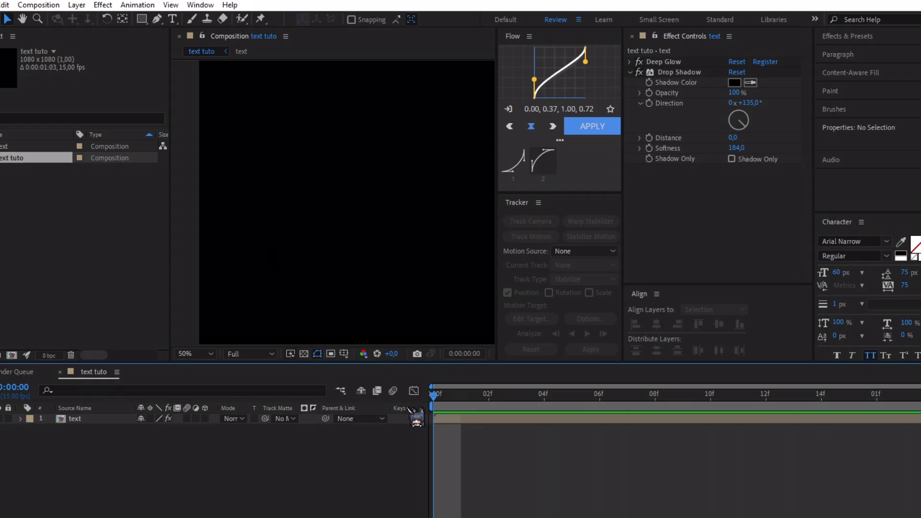
{"action": "left_click", "coordinate": [467, 397]}
{"action": "left_click_drag", "start_coordinate": [467, 397], "coordinate": [573, 397]}
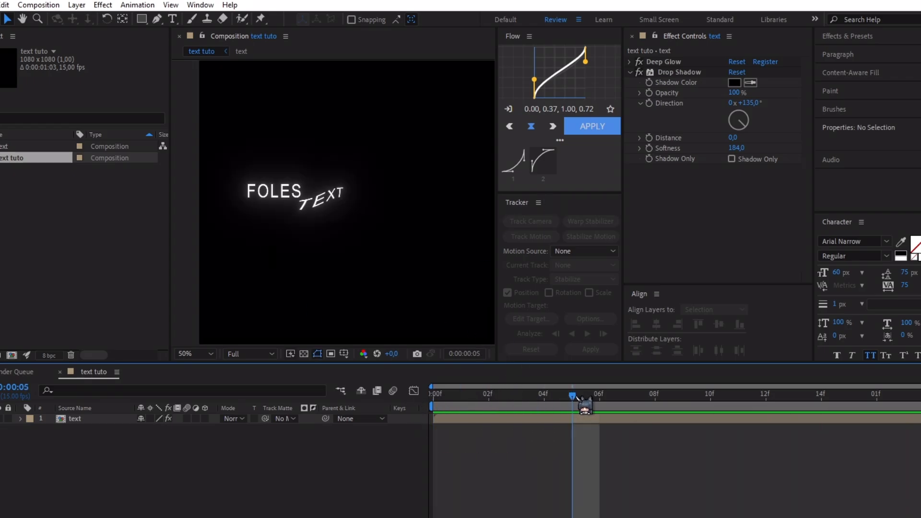
{"action": "key", "text": "Home"}
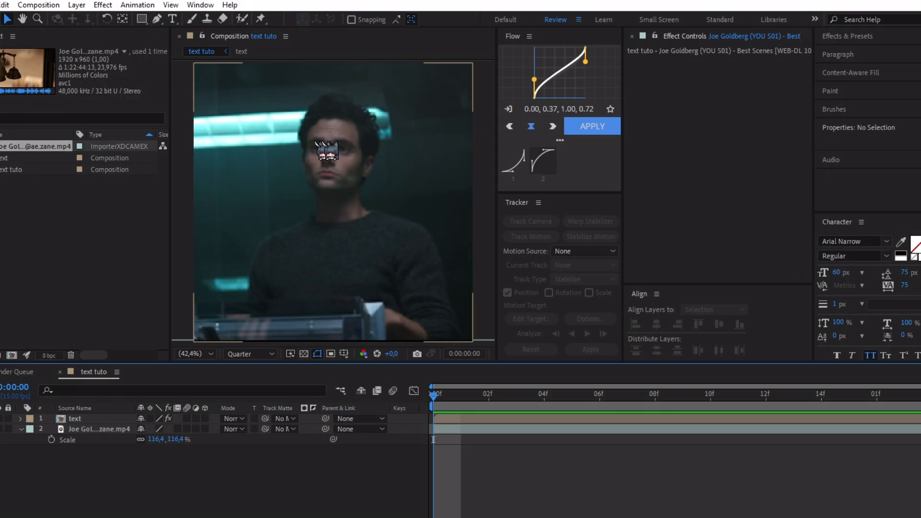
Step: Save the project and scale the background video clip beneath the text layer to 122.4%
{"action": "key", "text": "ctrl+s"}
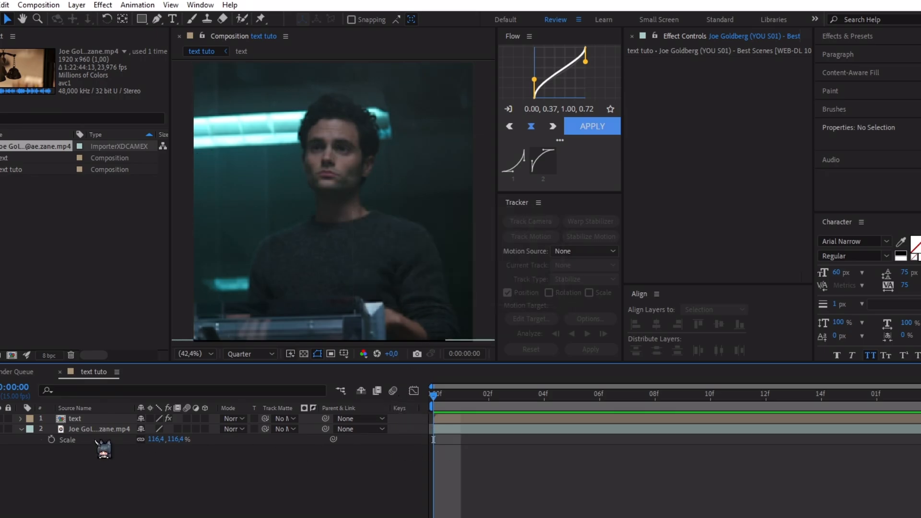
{"action": "left_click_drag", "start_coordinate": [176, 439], "coordinate": [178, 439]}
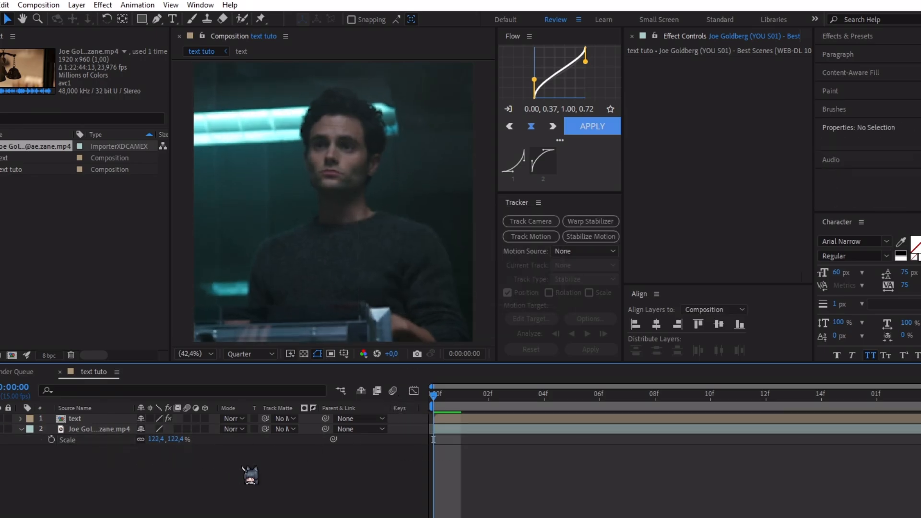
Step: Set the text layer's blending mode to Difference while viewing 0:00:00:11, and preview the composition over the footage from the first frame
{"action": "left_click_drag", "start_coordinate": [434, 394], "coordinate": [720, 401]}
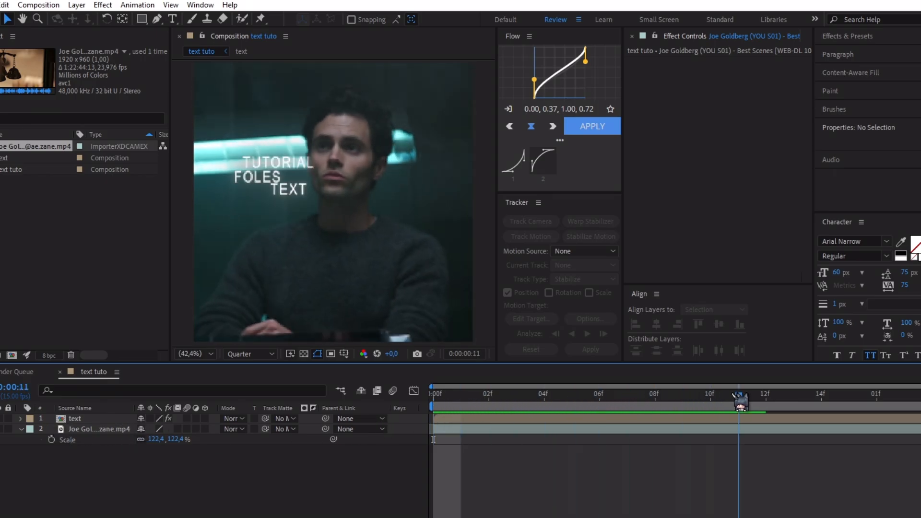
{"action": "right_click", "coordinate": [717, 420]}
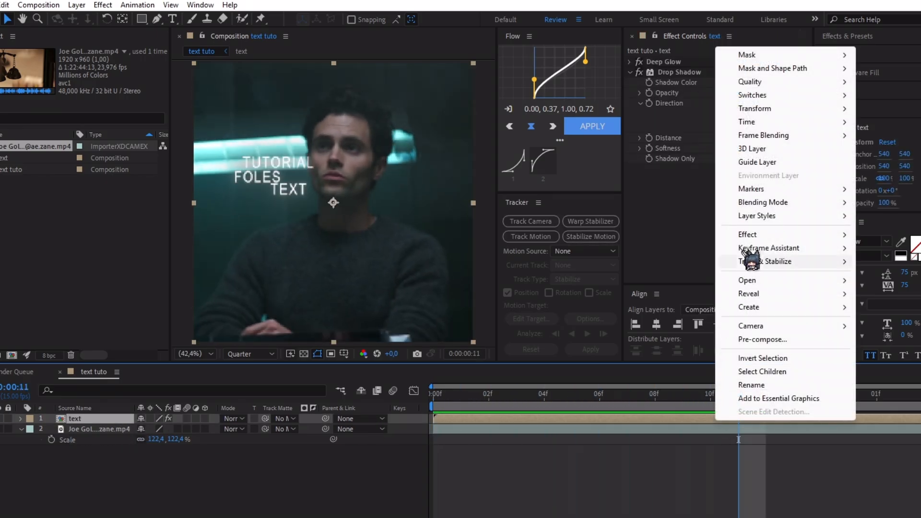
{"action": "mouse_move", "coordinate": [765, 201]}
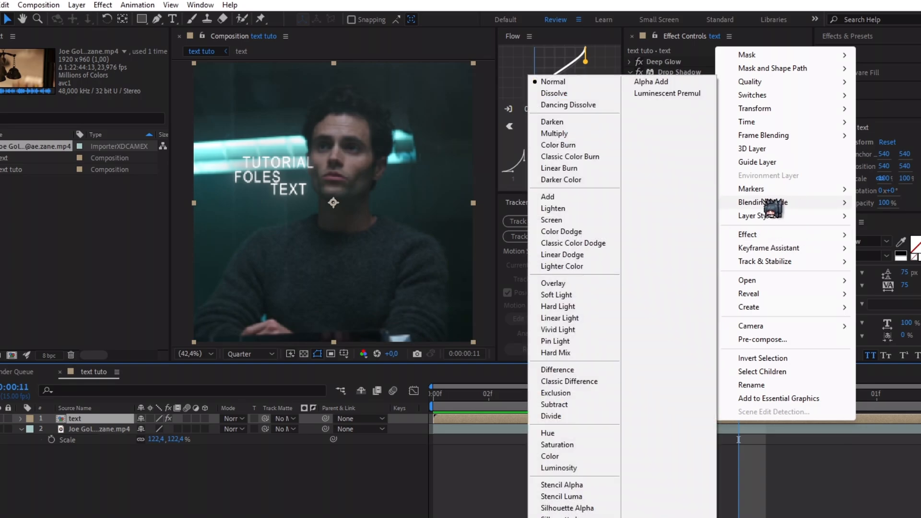
{"action": "left_click", "coordinate": [568, 369]}
{"action": "left_click", "coordinate": [544, 471]}
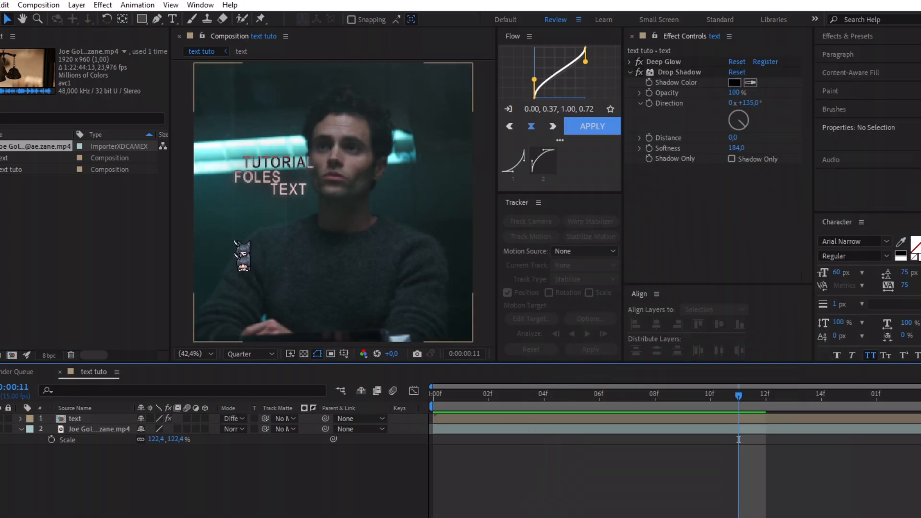
{"action": "key", "text": "Home"}
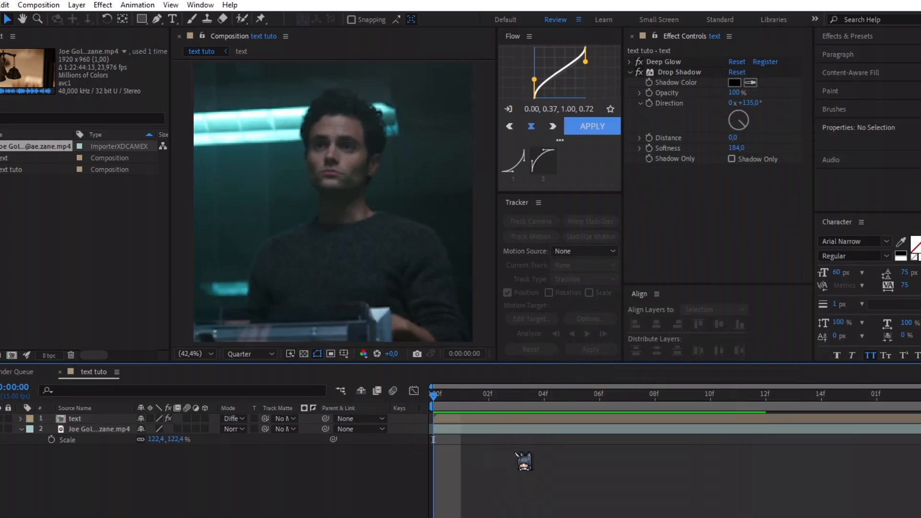
{"action": "key", "text": "space"}
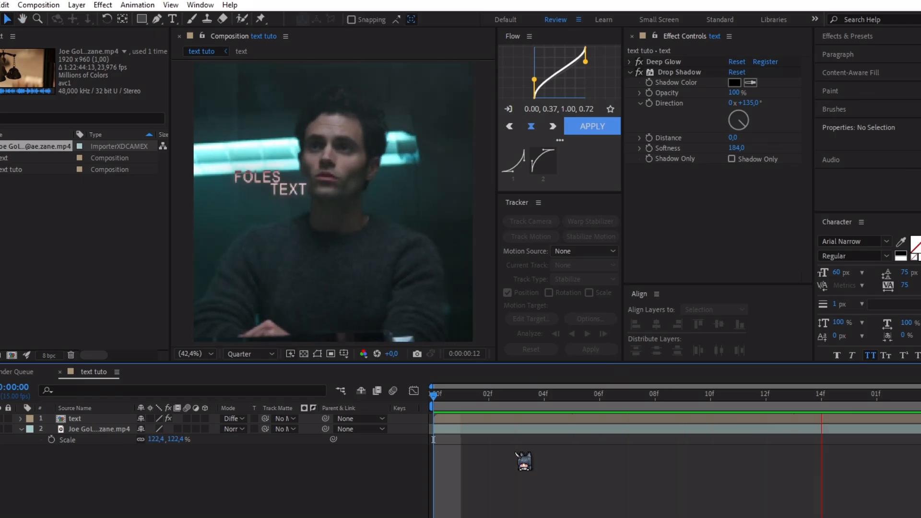